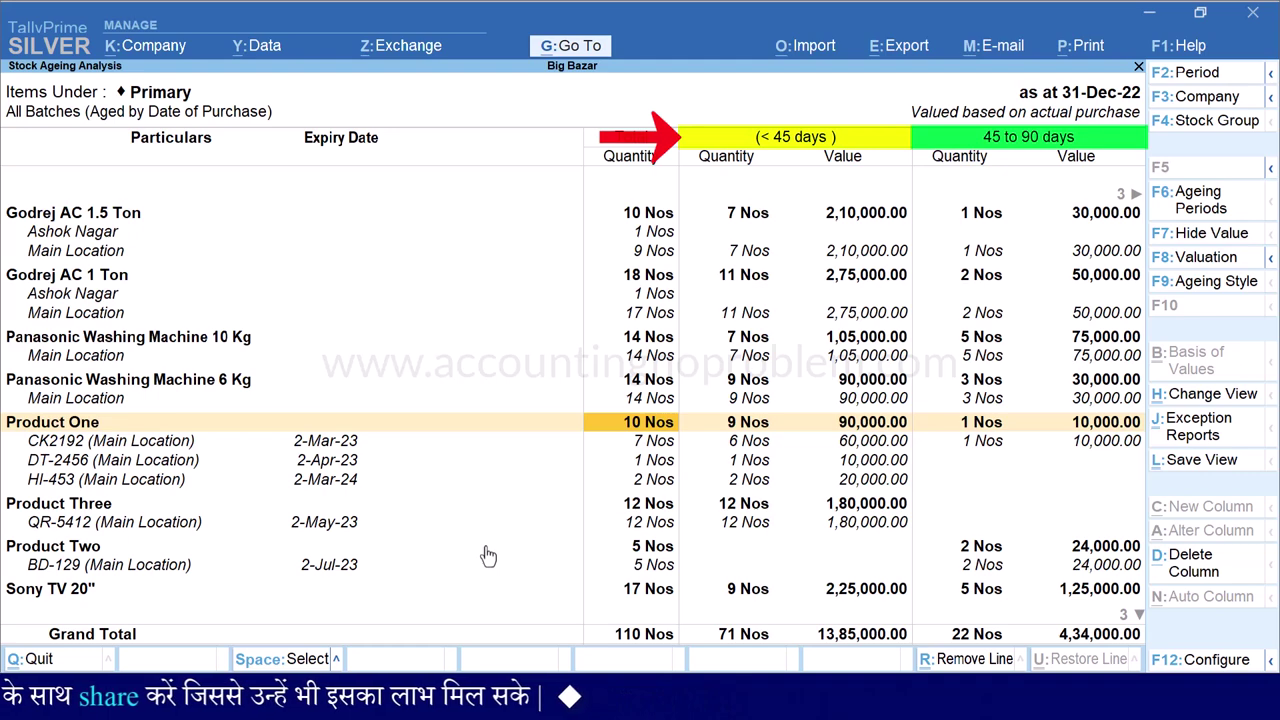
Set the stock ageing periods to 0–30, 30–60, 60–90, 90–120 and 120 to 0 days and accept them
{"action": "key", "text": "F6"}
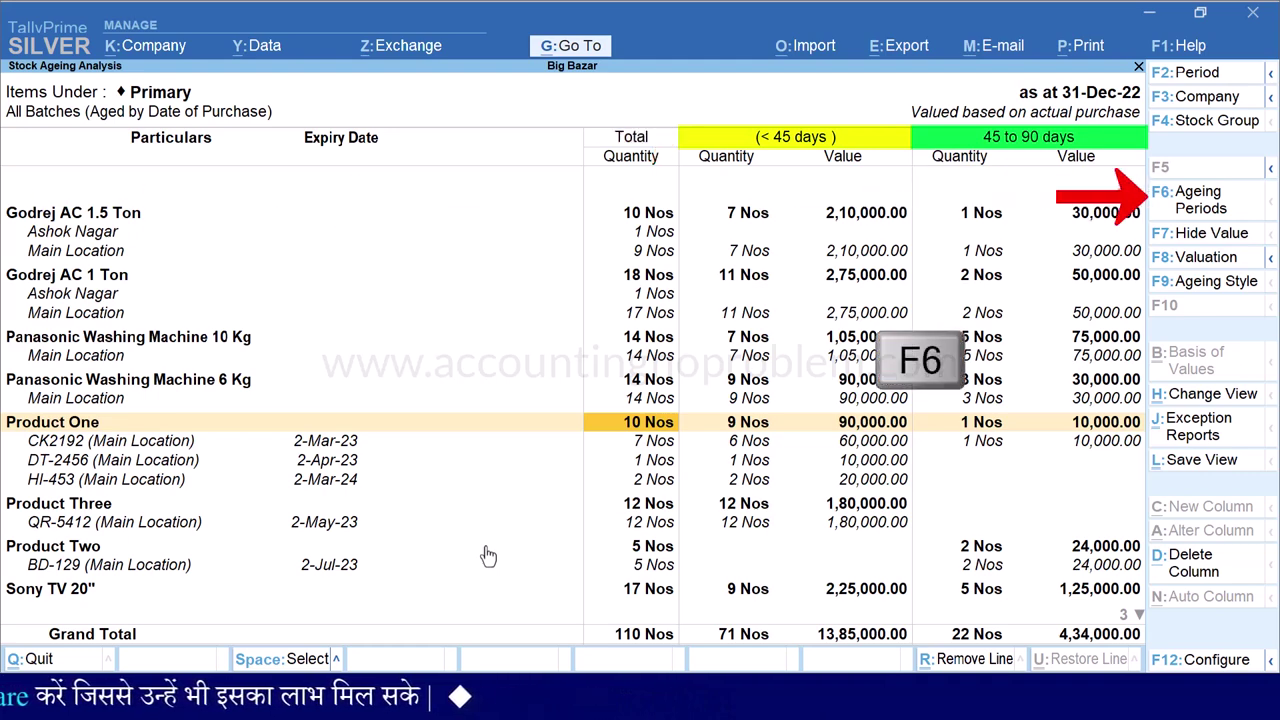
{"action": "key", "text": "F6"}
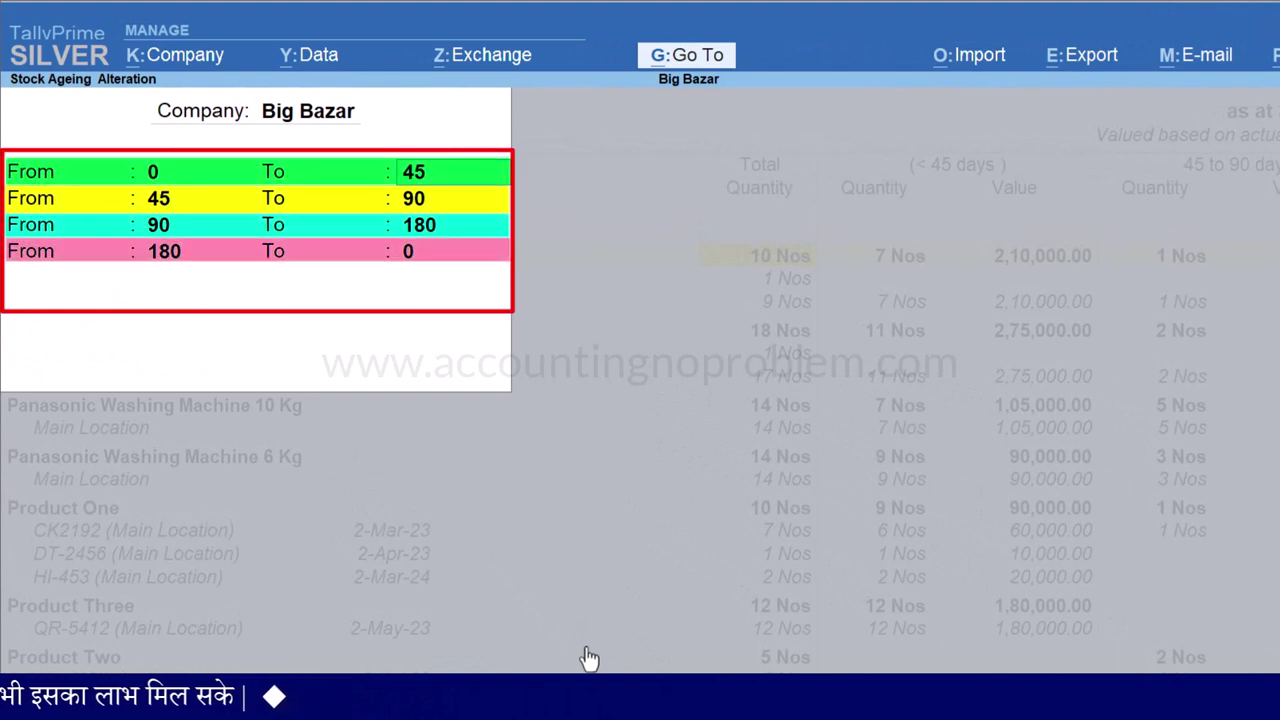
{"action": "type", "text": "30"}
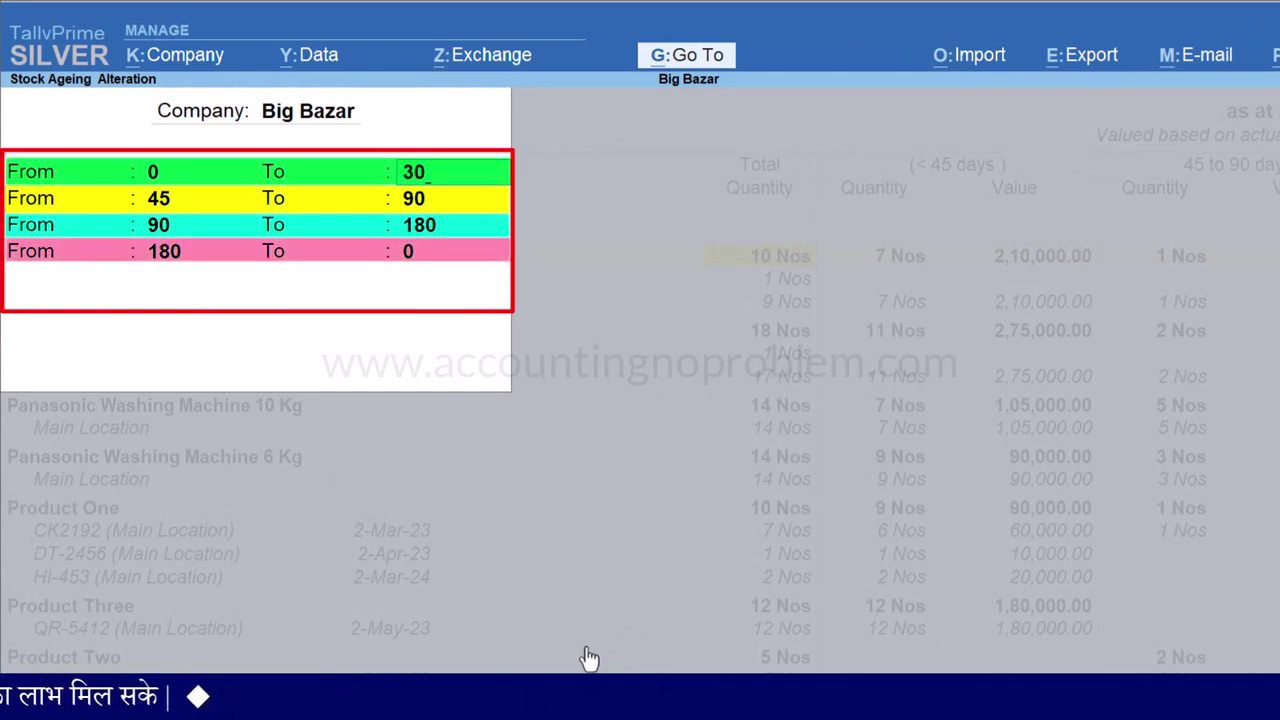
{"action": "key", "text": "Return"}
{"action": "type", "text": "60"}
{"action": "key", "text": "Return"}
{"action": "type", "text": "90"}
{"action": "key", "text": "Return"}
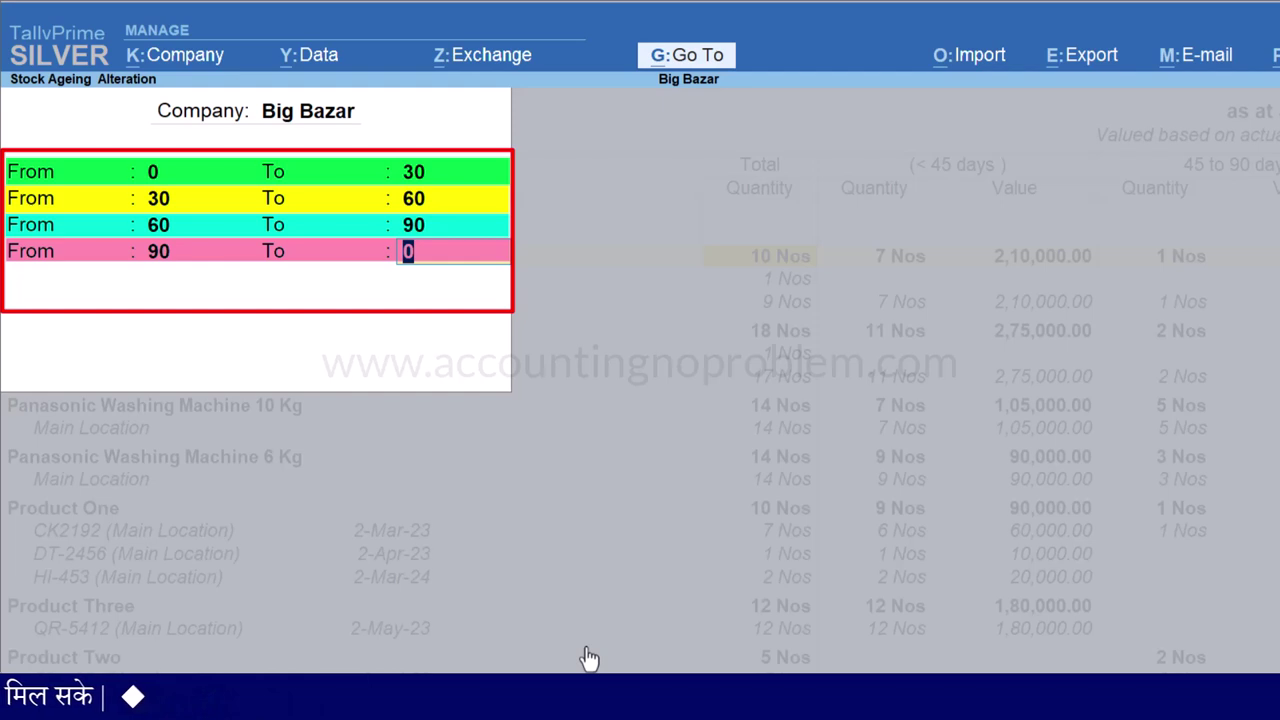
{"action": "type", "text": "120"}
{"action": "key", "text": "Return"}
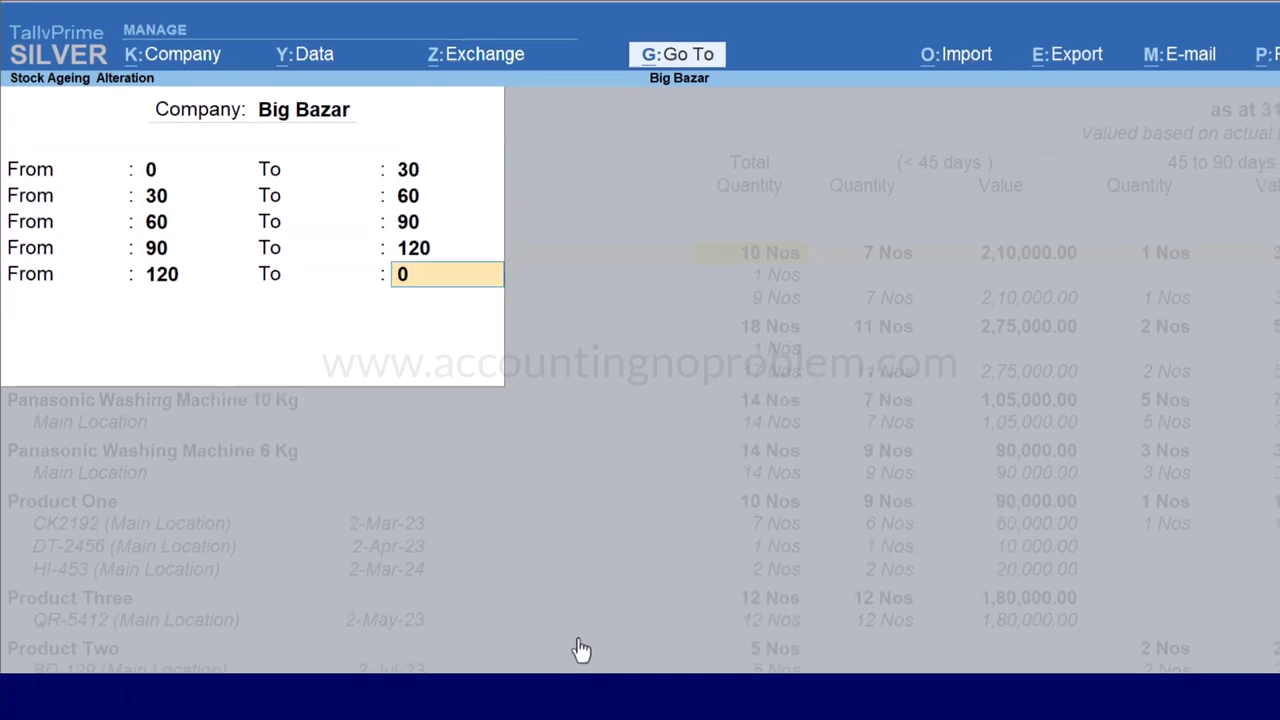
{"action": "key", "text": "Return"}
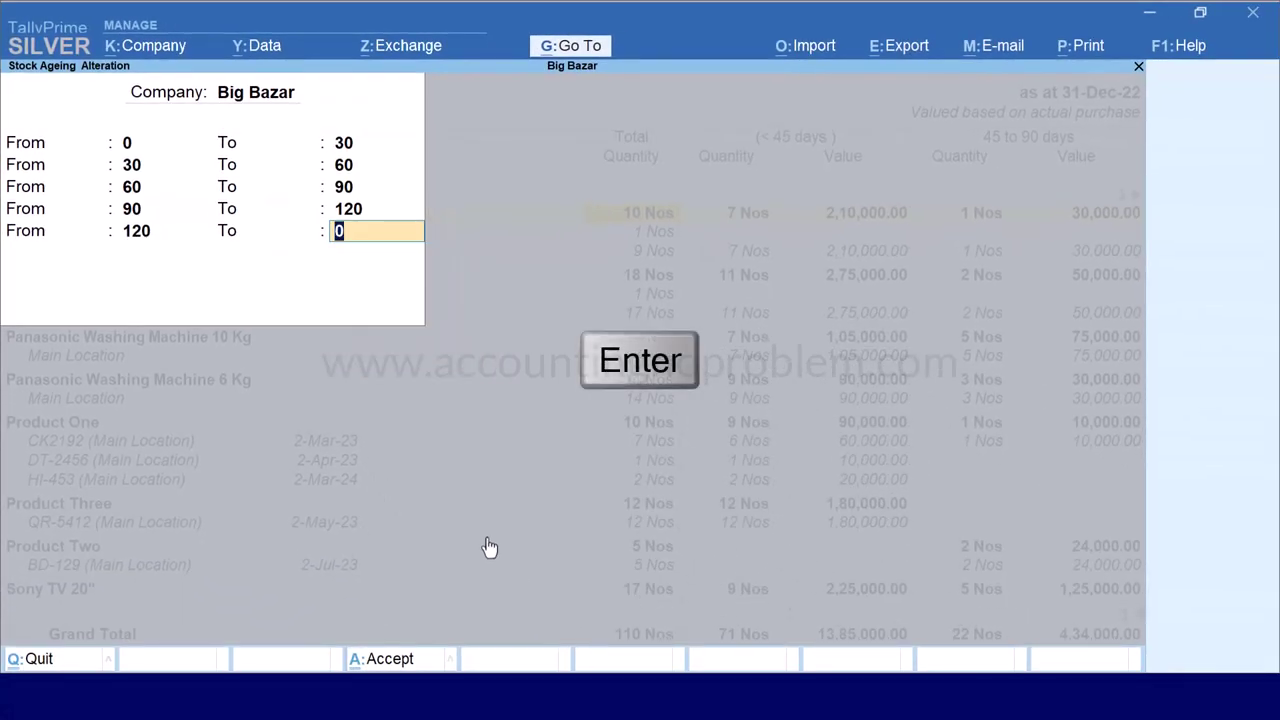
{"action": "key", "text": "Return"}
{"action": "key", "text": "Return"}
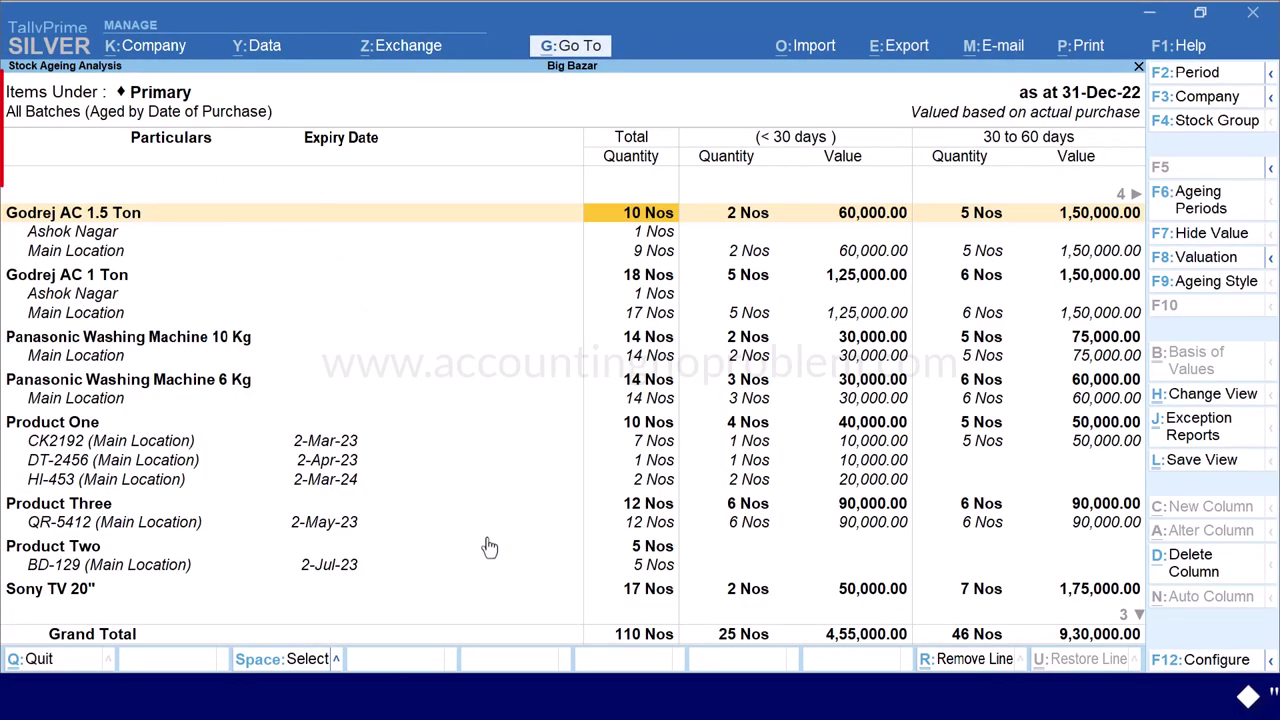
Examine the quantities and values in every ageing column of the report, through to negative stock and back to the total
{"action": "key", "text": "Right"}
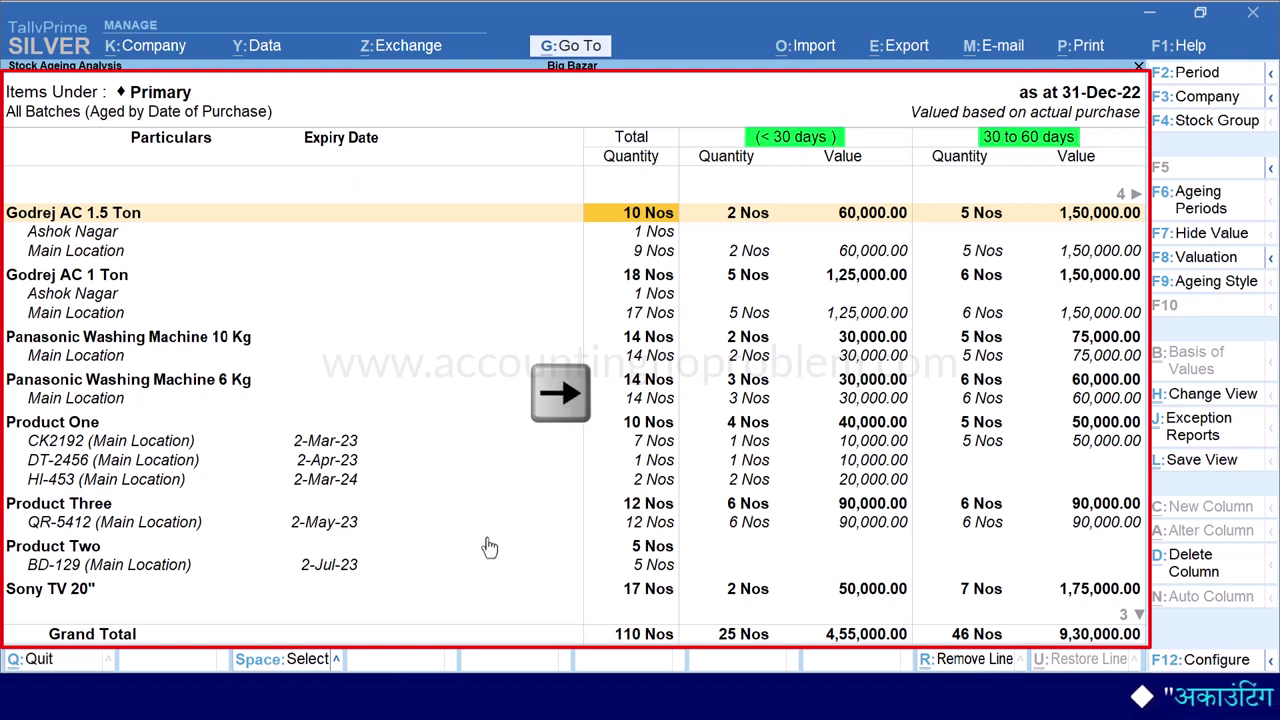
{"action": "key", "text": "Right"}
{"action": "key", "text": "Right"}
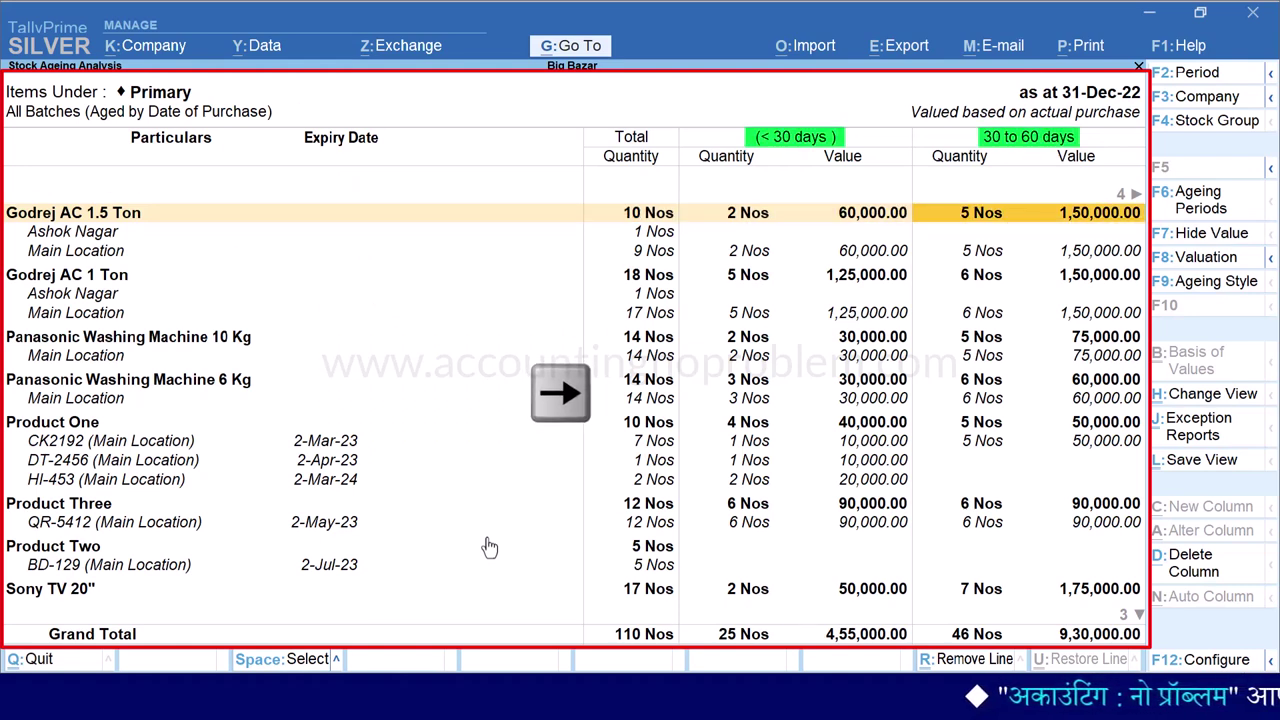
{"action": "key", "text": "Right"}
{"action": "key", "text": "Right"}
{"action": "key", "text": "Right"}
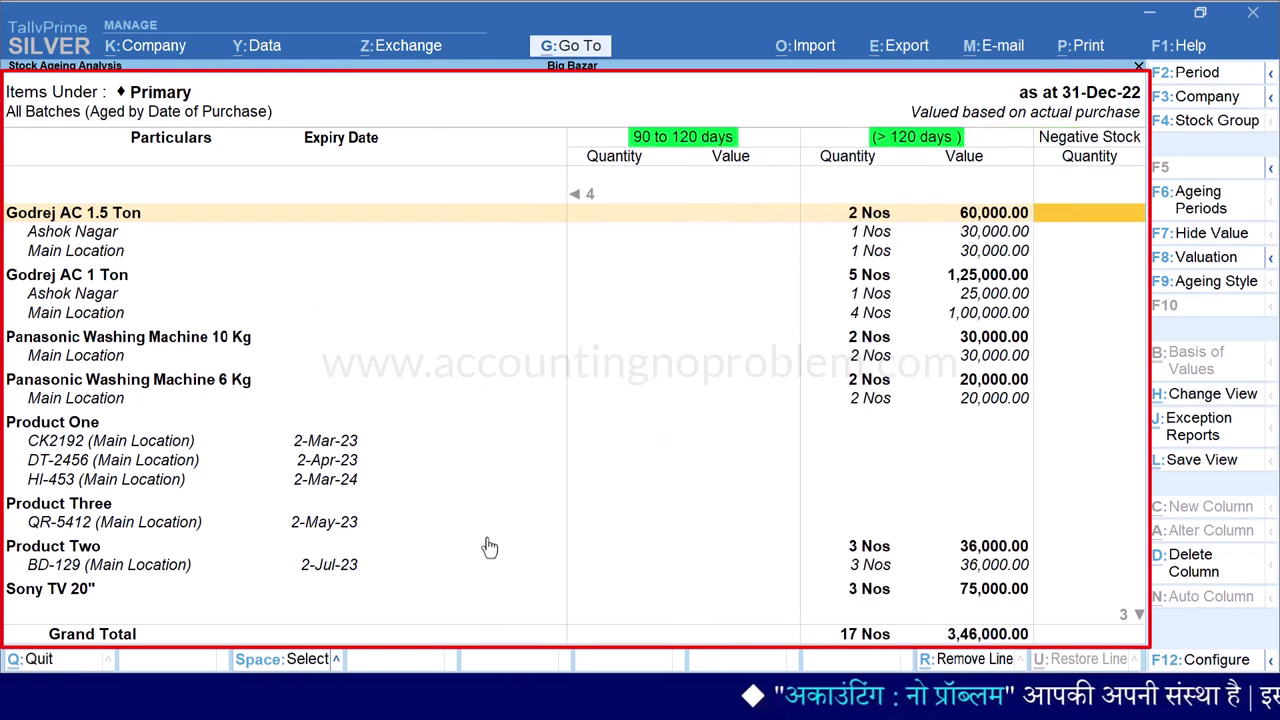
{"action": "key", "text": "Left"}
{"action": "key", "text": "Left"}
{"action": "key", "text": "Left"}
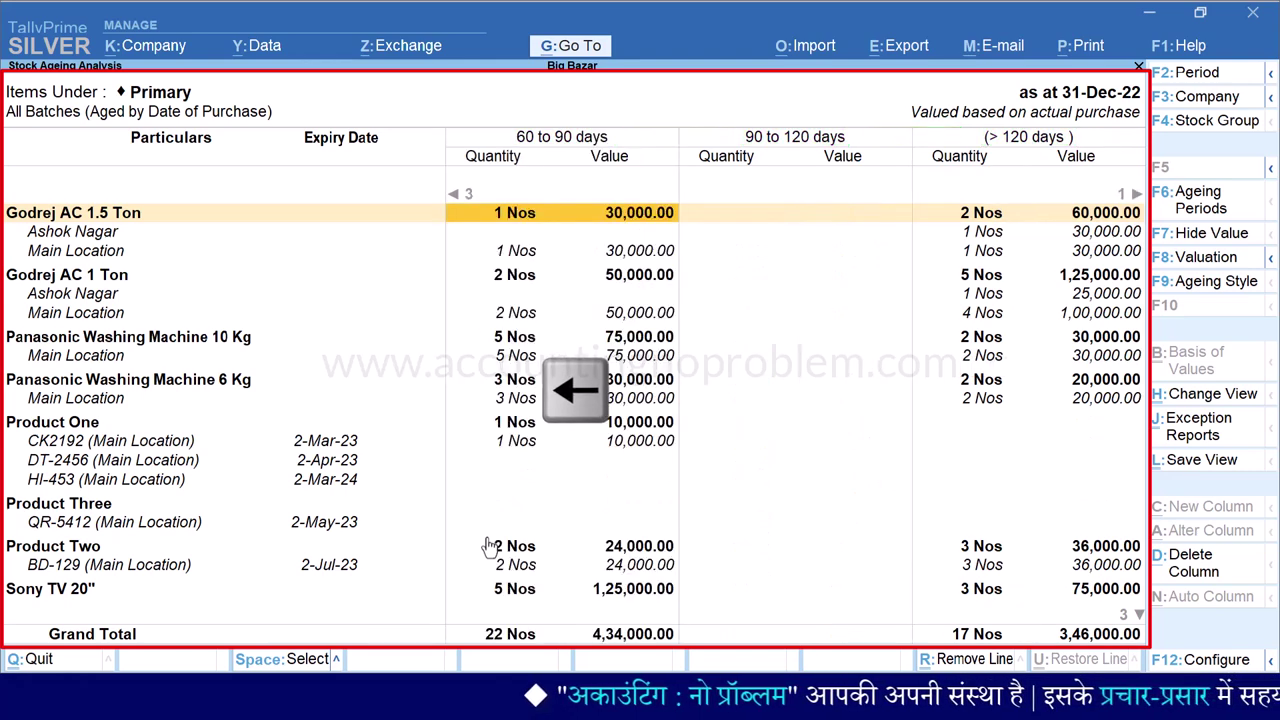
{"action": "key", "text": "Left"}
{"action": "key", "text": "Left"}
{"action": "key", "text": "Left"}
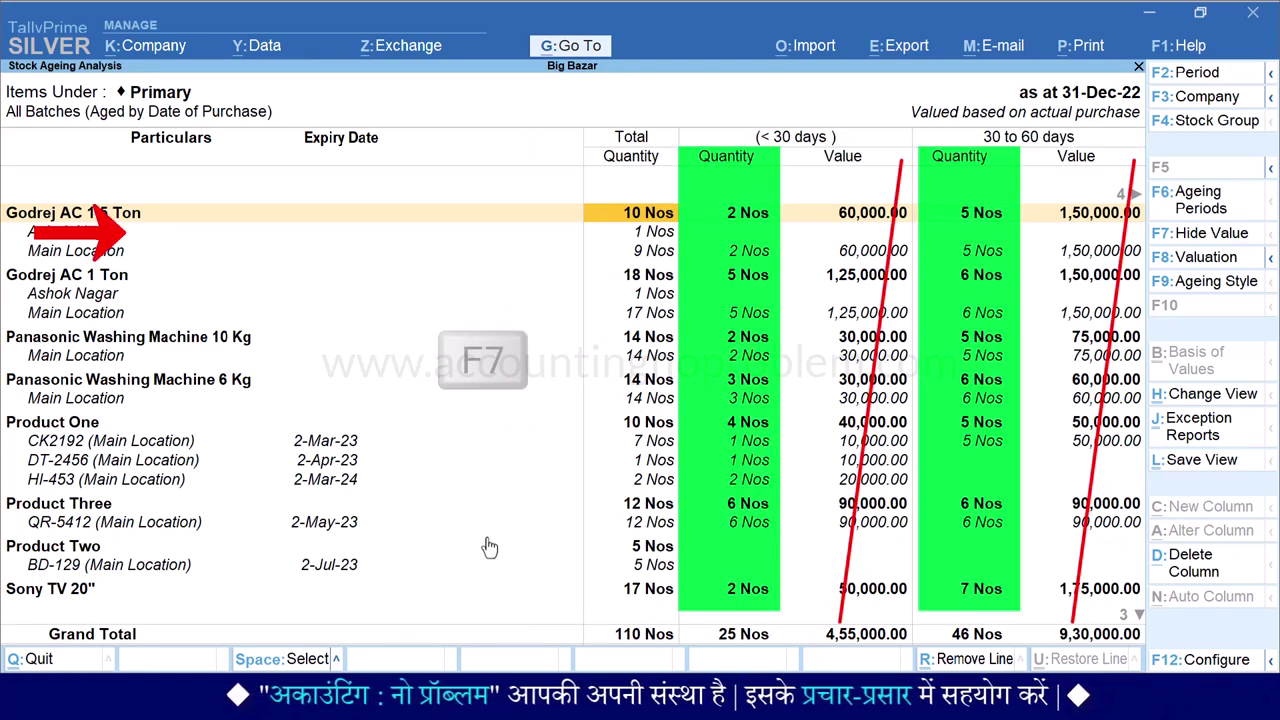
Examine the item quantities per ageing period with the value columns hidden, and restore the value columns
{"action": "key", "text": "F7"}
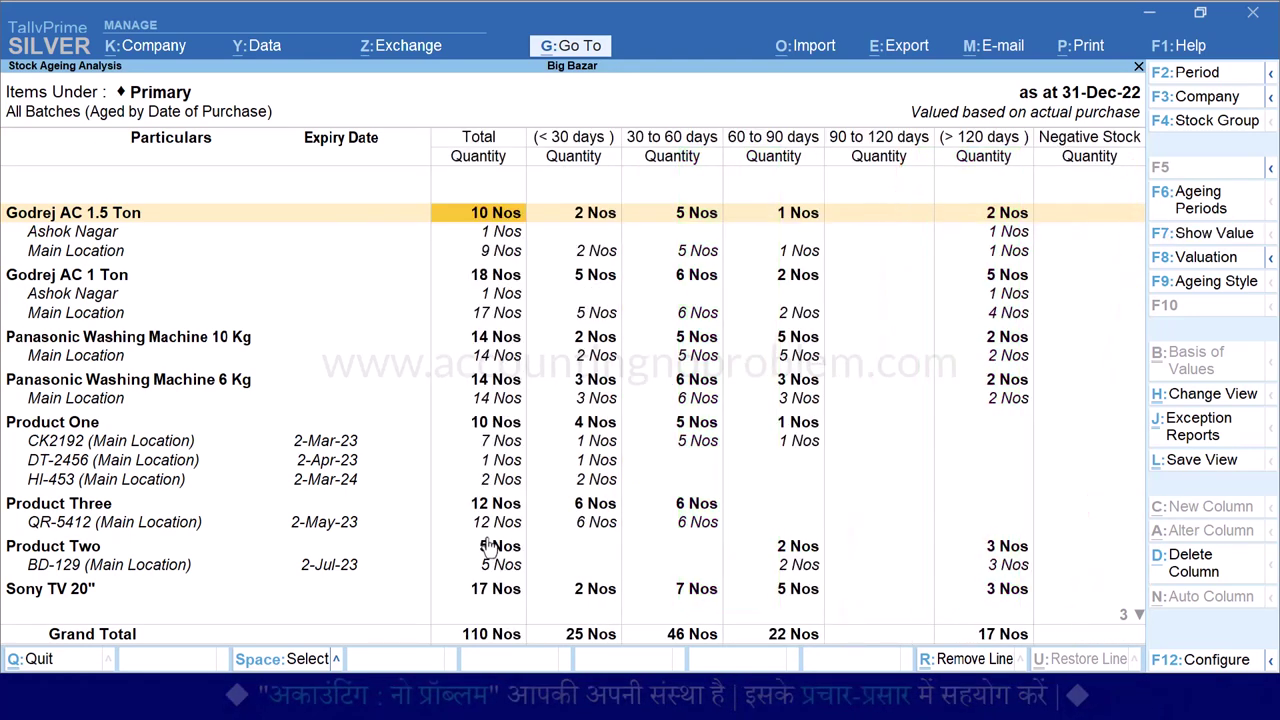
{"action": "key", "text": "Down"}
{"action": "key", "text": "Down"}
{"action": "key", "text": "Down"}
{"action": "key", "text": "Down"}
{"action": "key", "text": "Down"}
{"action": "key", "text": "Down"}
{"action": "key", "text": "Down"}
{"action": "key", "text": "Down"}
{"action": "key", "text": "Down"}
{"action": "key", "text": "Down"}
{"action": "key", "text": "Down"}
{"action": "key", "text": "Down"}
{"action": "key", "text": "Down"}
{"action": "key", "text": "Down"}
{"action": "key", "text": "Down"}
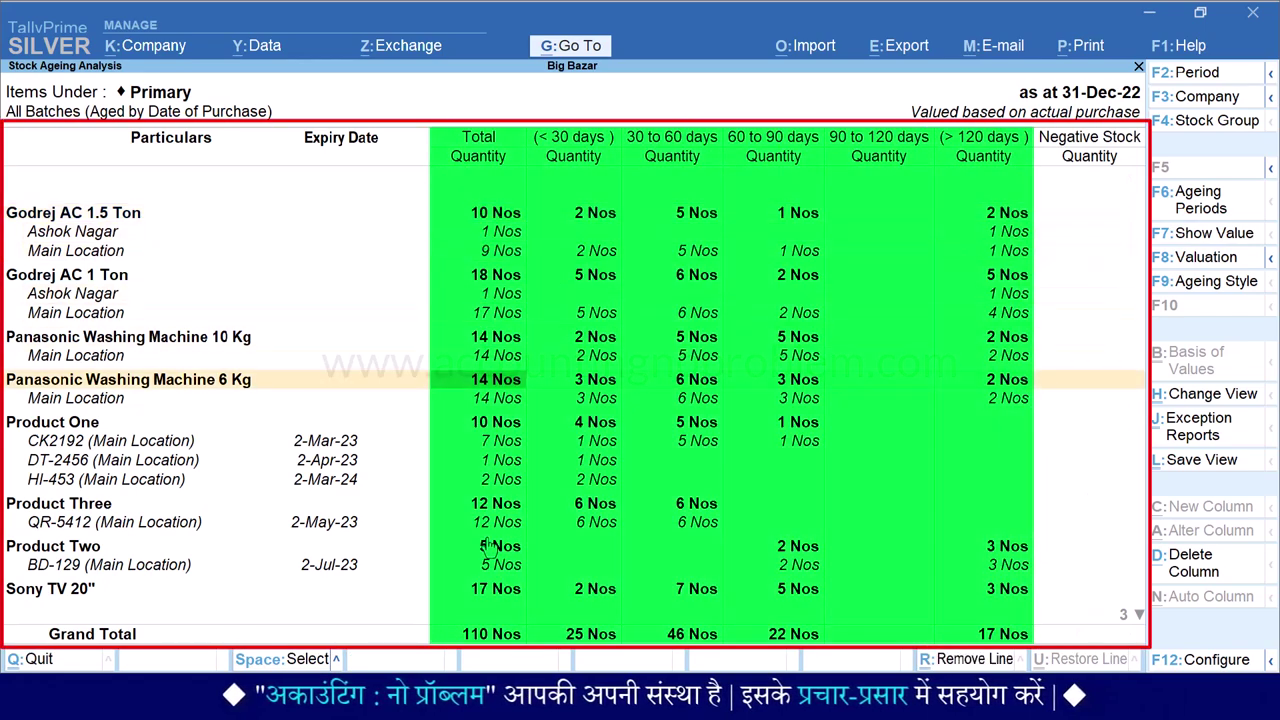
{"action": "key", "text": "Down"}
{"action": "key", "text": "Down"}
{"action": "key", "text": "Down"}
{"action": "key", "text": "Down"}
{"action": "key", "text": "Home"}
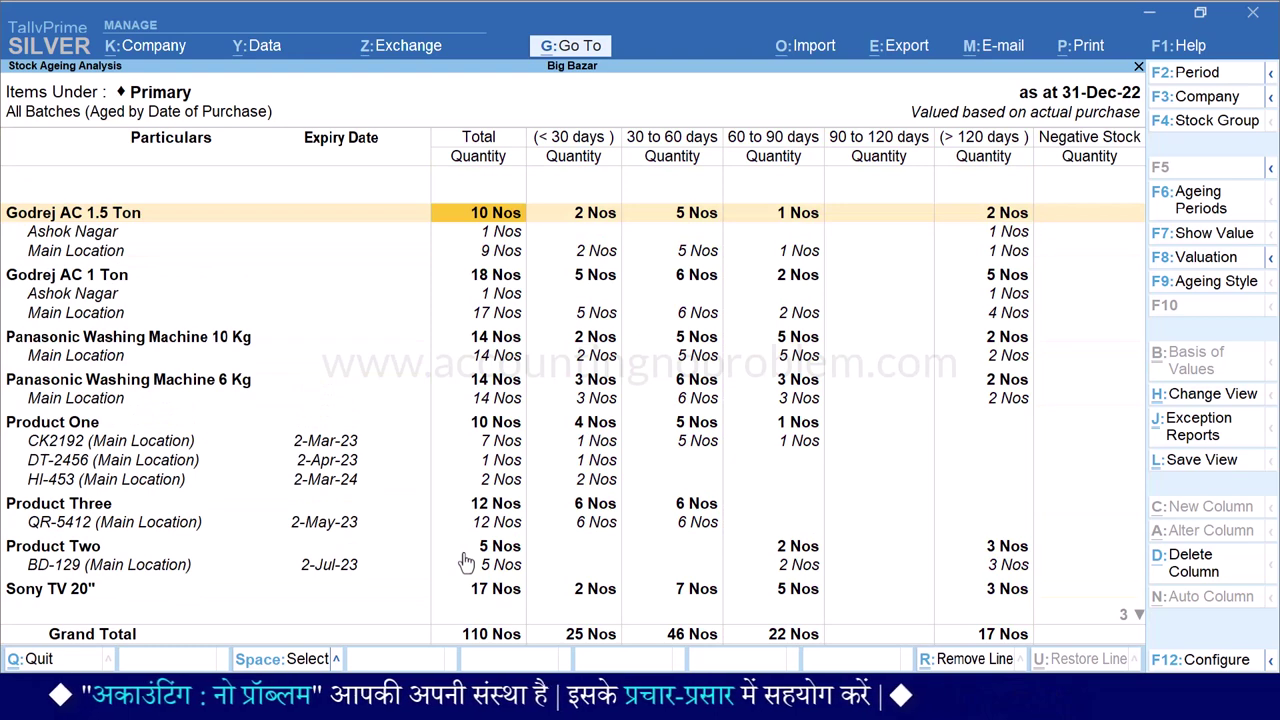
{"action": "key", "text": "F7"}
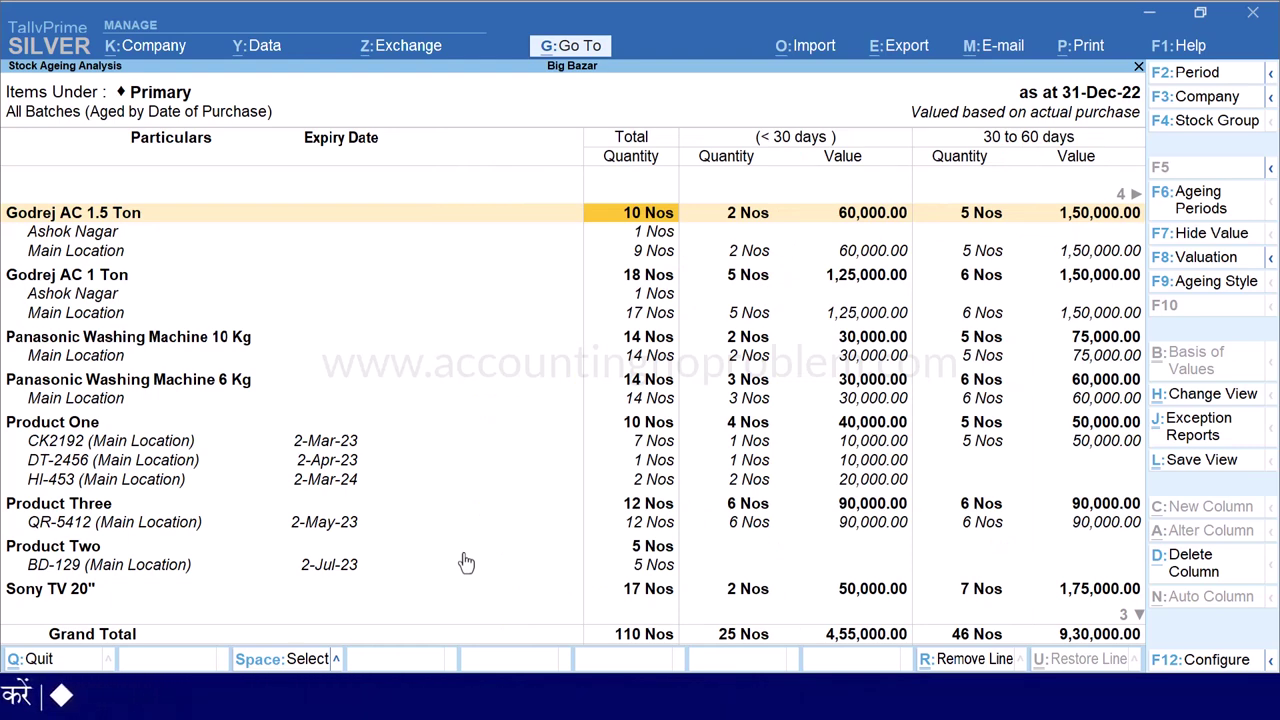
Limit the stock ageing report to the Product stock group
{"action": "key", "text": "F4"}
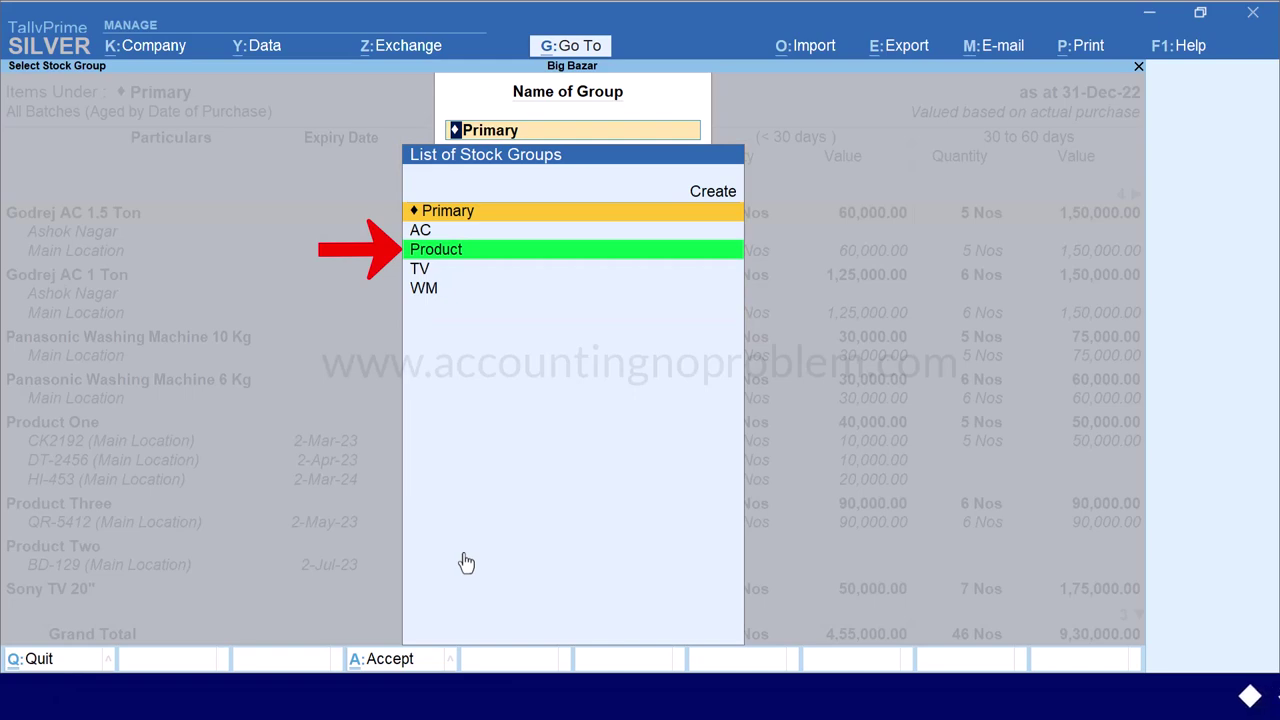
{"action": "key", "text": "Down"}
{"action": "key", "text": "Down"}
{"action": "key", "text": "Return"}
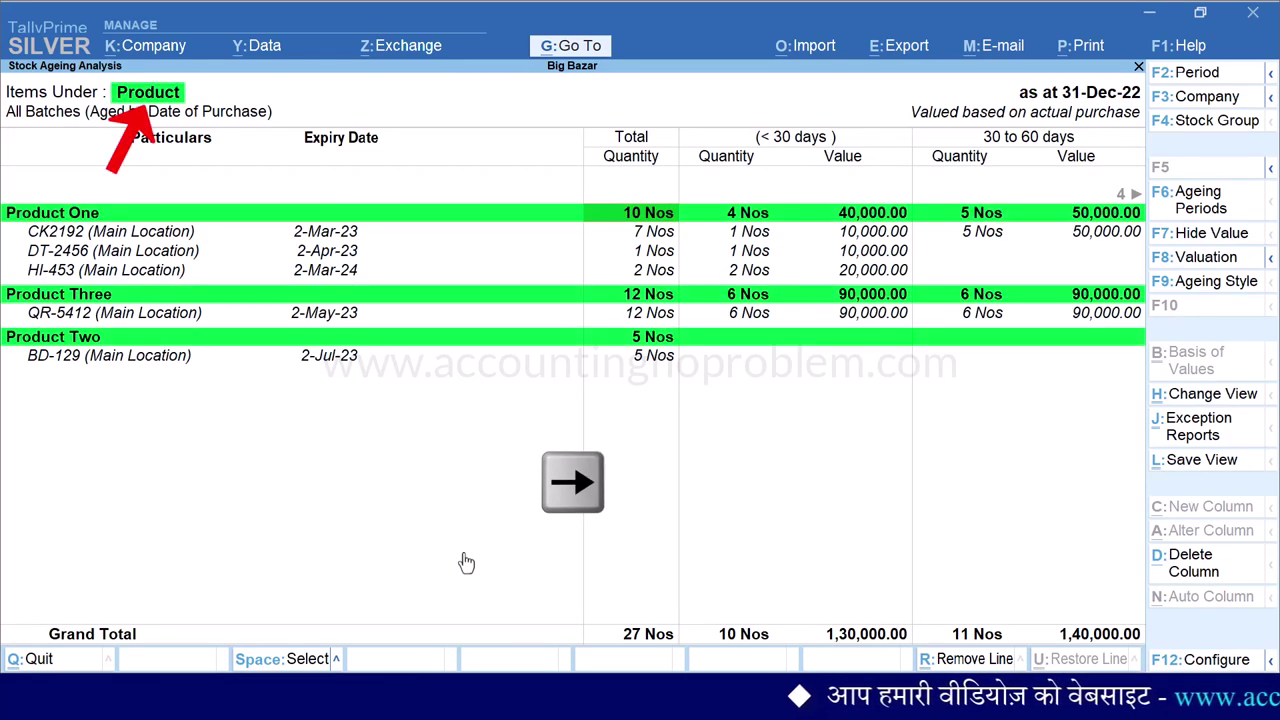
Examine all ageing columns for the items in the Product group, through to negative stock and back to the total
{"action": "key", "text": "Right"}
{"action": "key", "text": "Right"}
{"action": "key", "text": "Right"}
{"action": "key", "text": "Right"}
{"action": "key", "text": "Right"}
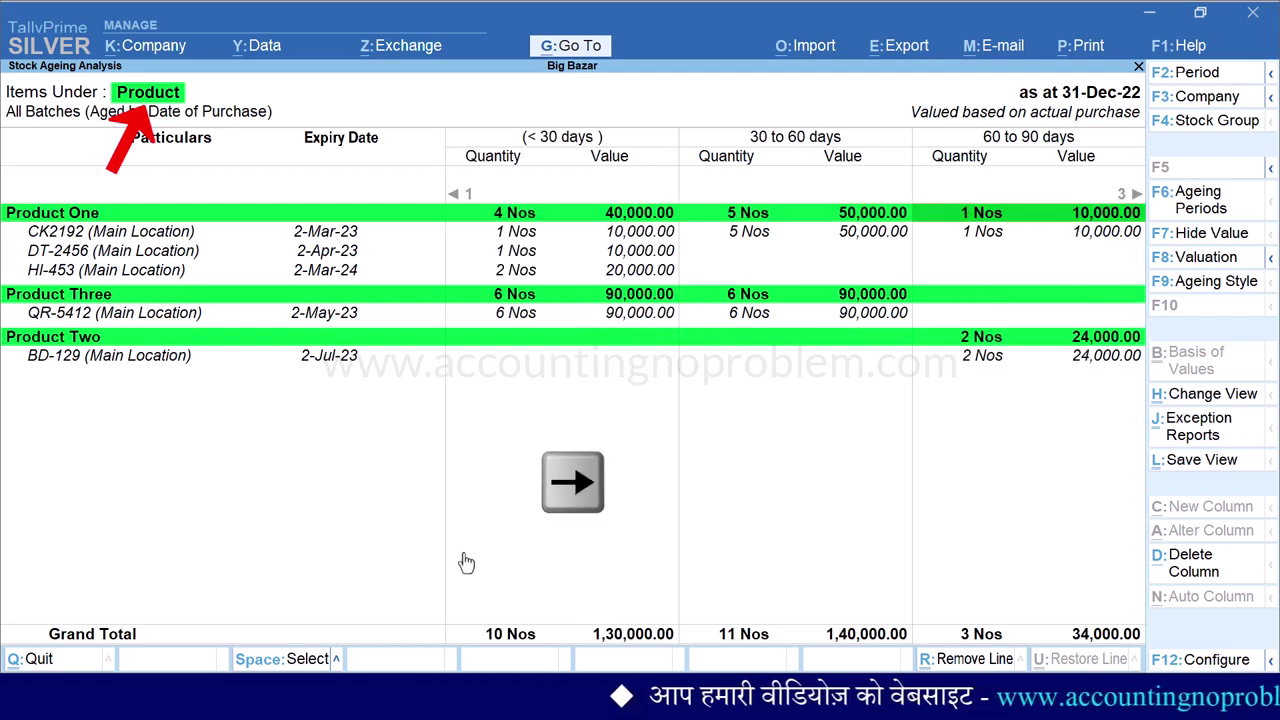
{"action": "key", "text": "Right"}
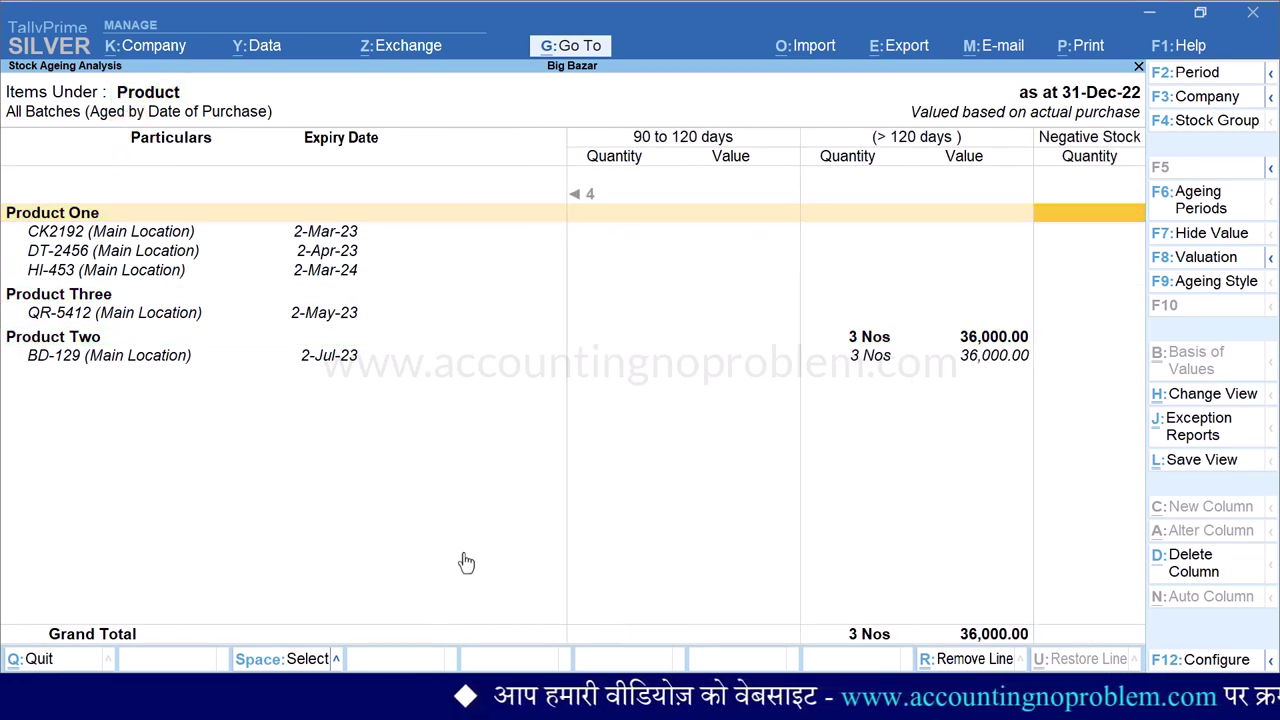
{"action": "key", "text": "Left"}
{"action": "key", "text": "Left"}
{"action": "key", "text": "Left"}
{"action": "key", "text": "Left"}
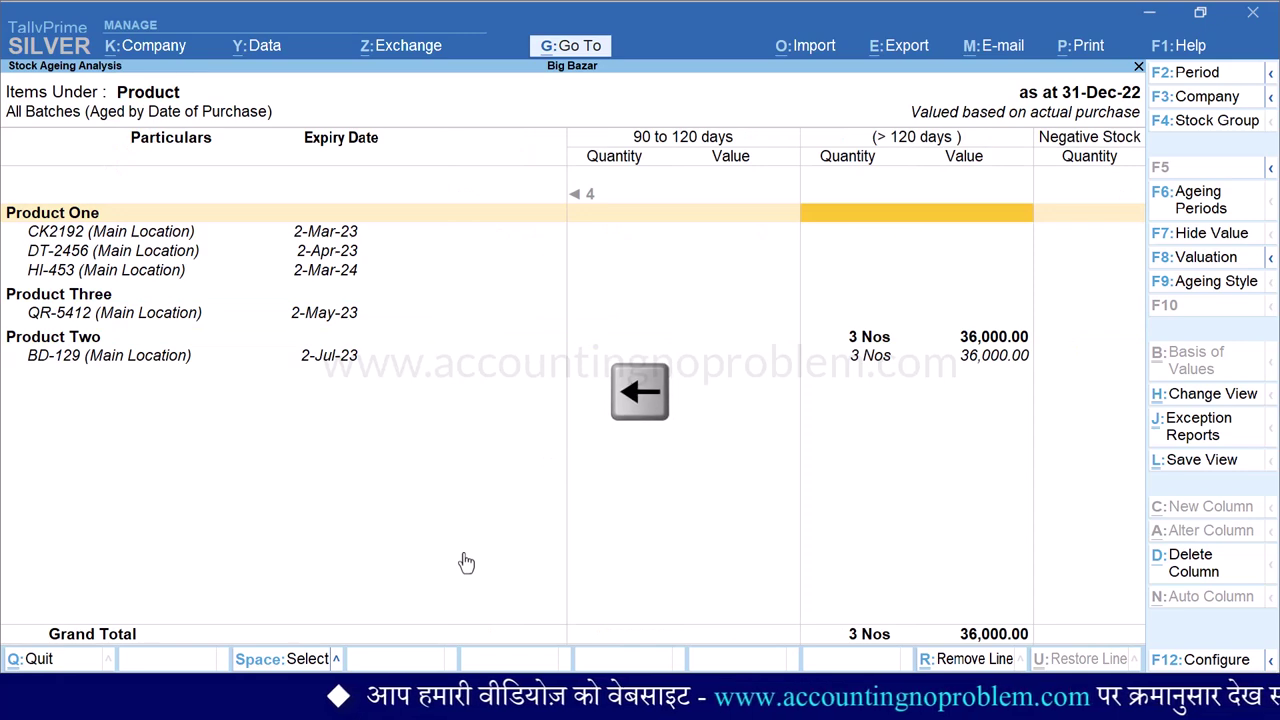
{"action": "key", "text": "Left"}
{"action": "key", "text": "Left"}
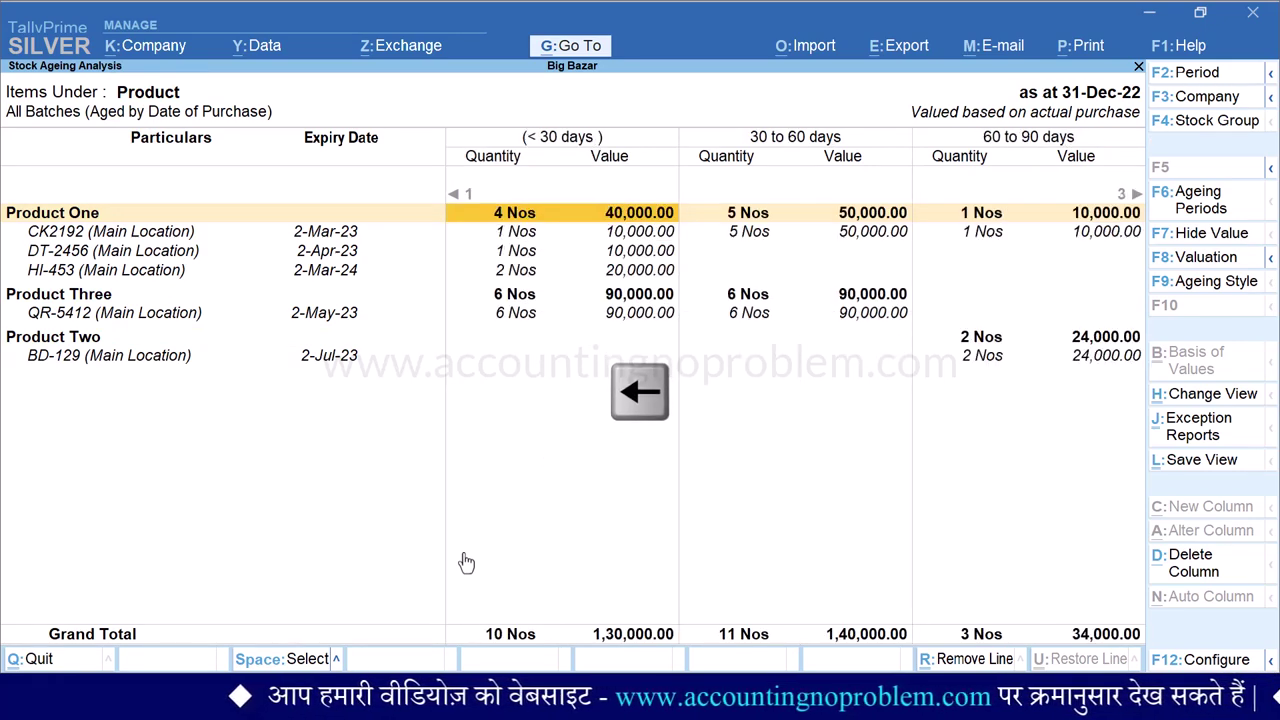
{"action": "key", "text": "Left"}
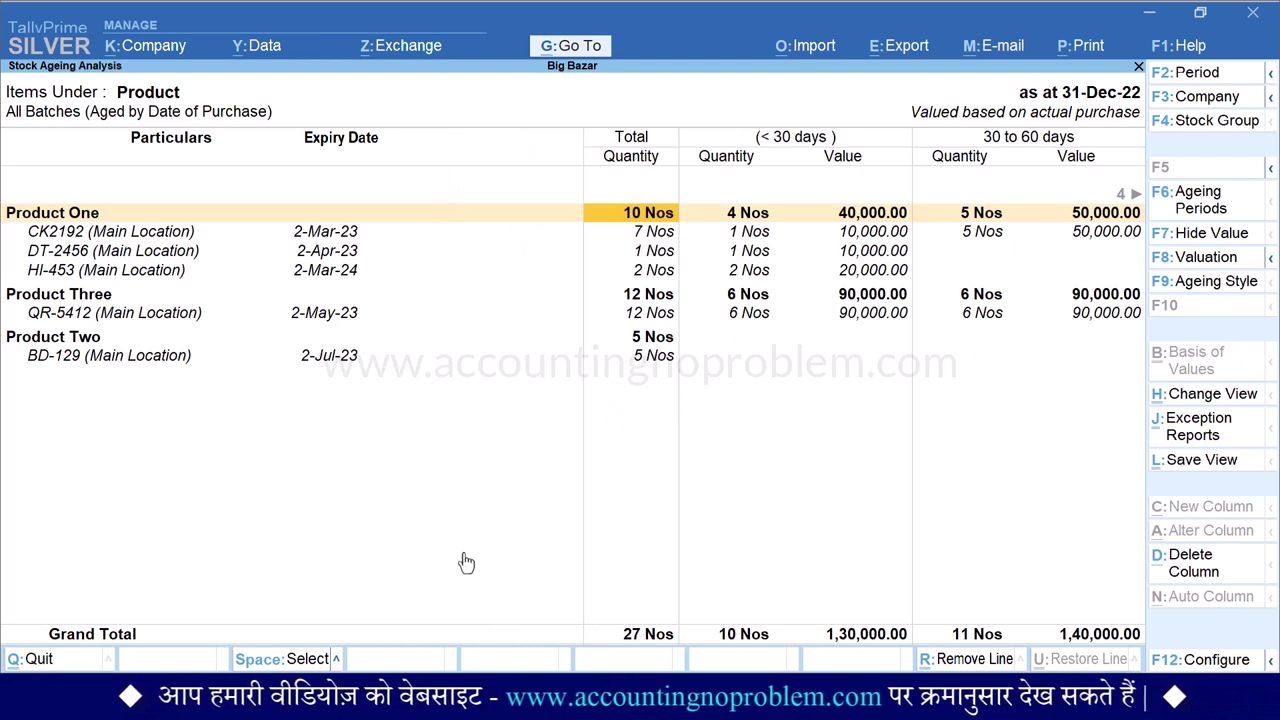
Set the ageing style to By Mfg. Date, keeping Show only Expired Batches at No
{"action": "key", "text": "F9"}
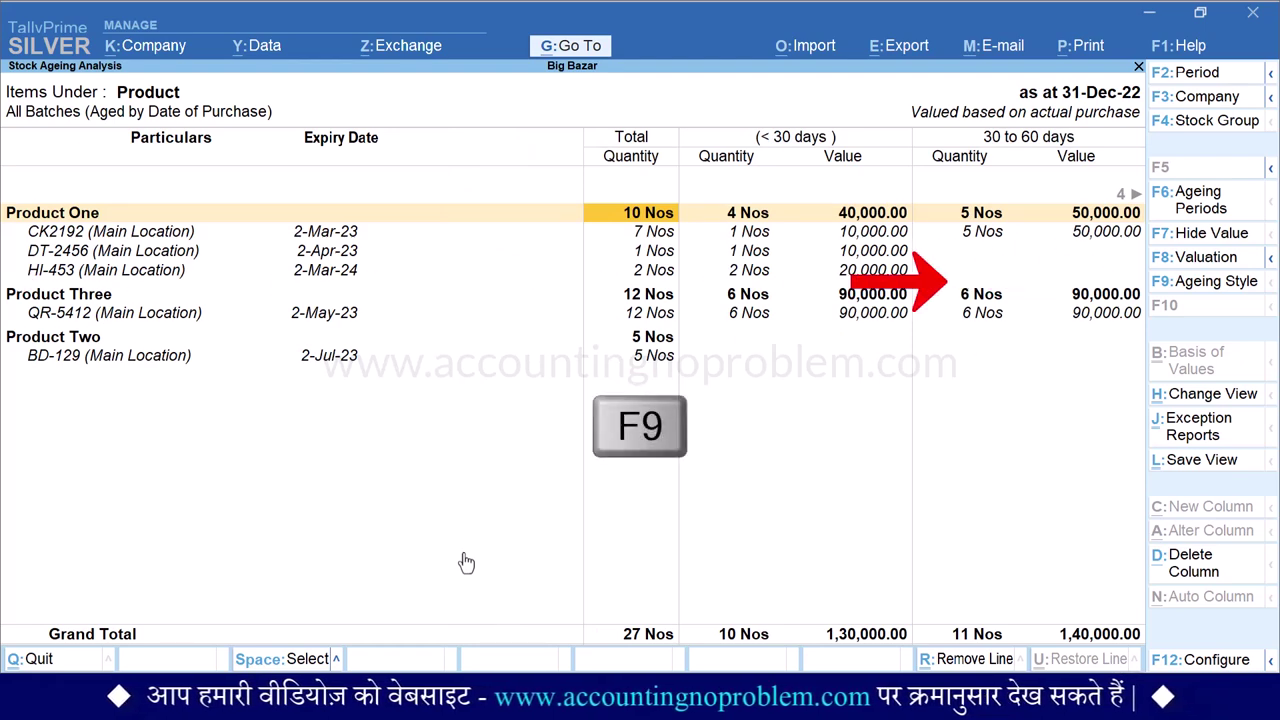
{"action": "key", "text": "F9"}
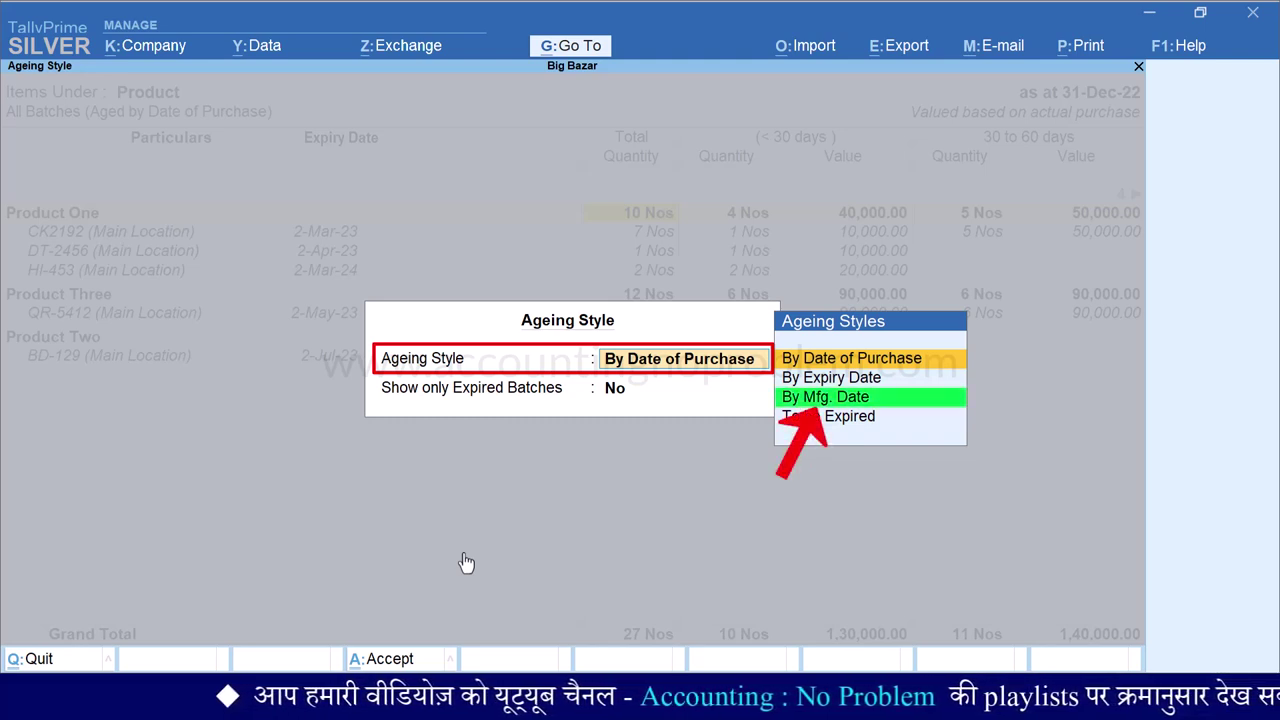
{"action": "key", "text": "Down"}
{"action": "key", "text": "Down"}
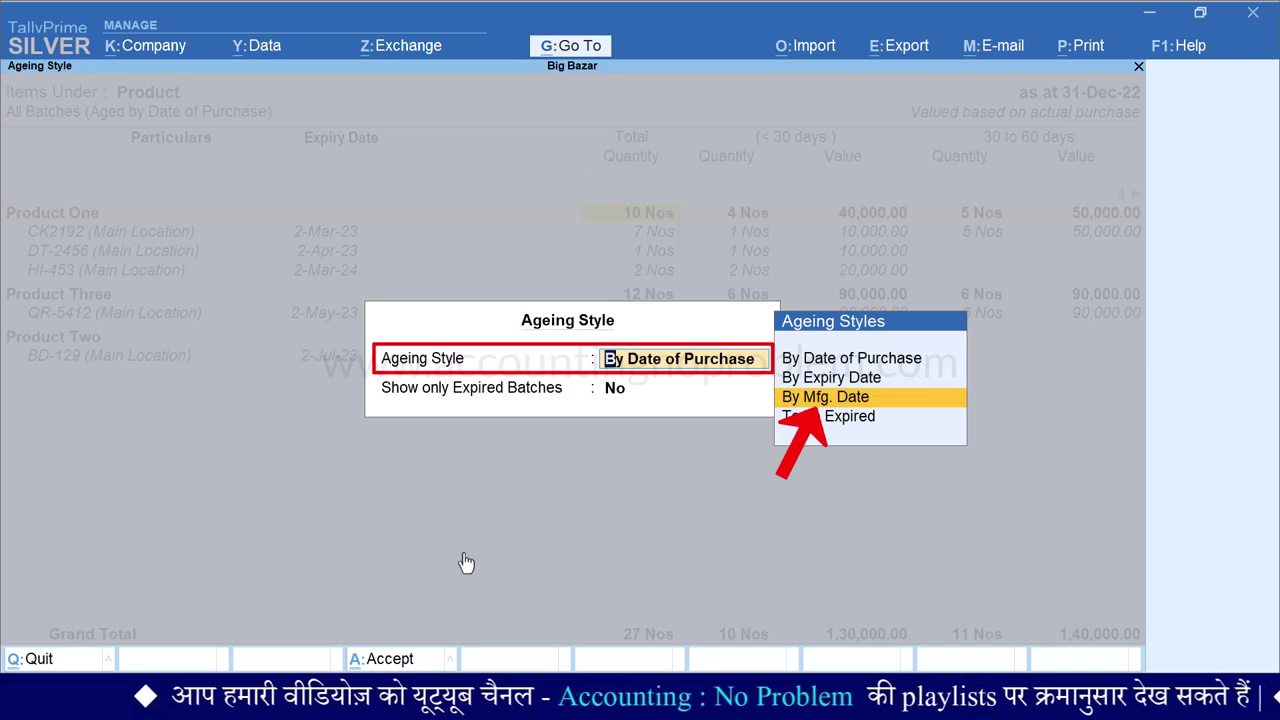
{"action": "key", "text": "Return"}
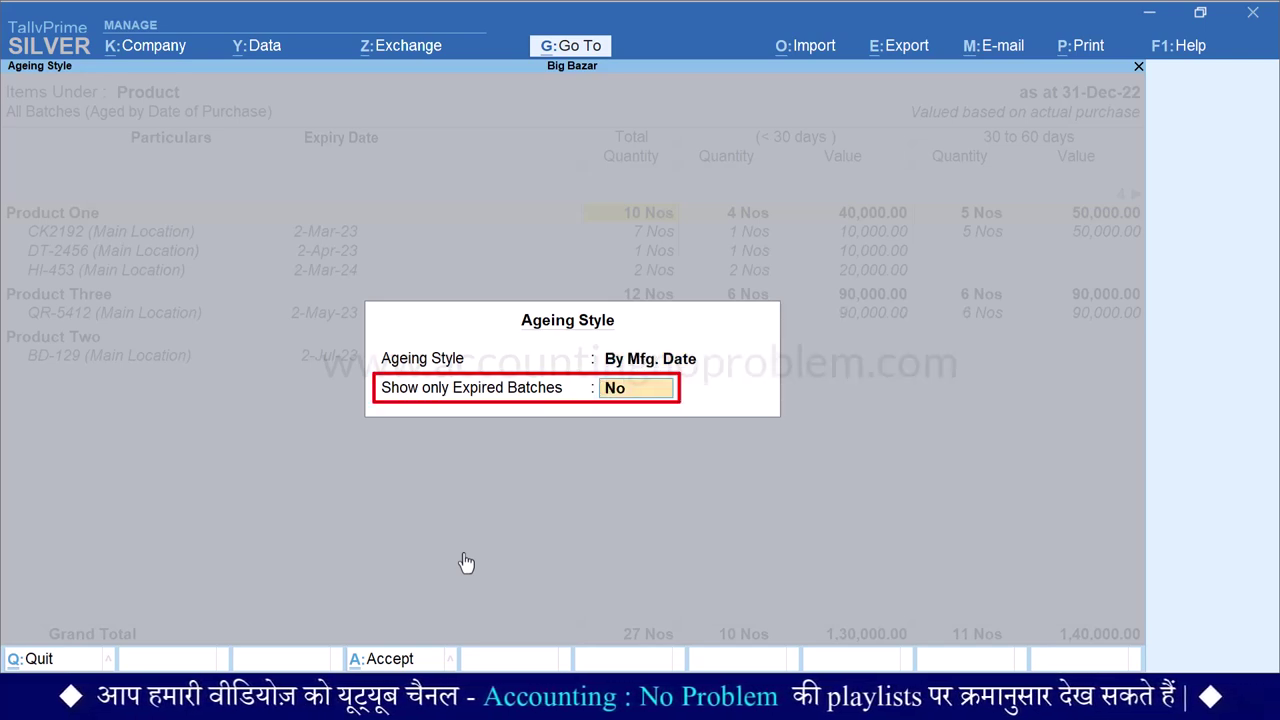
{"action": "key", "text": "Return"}
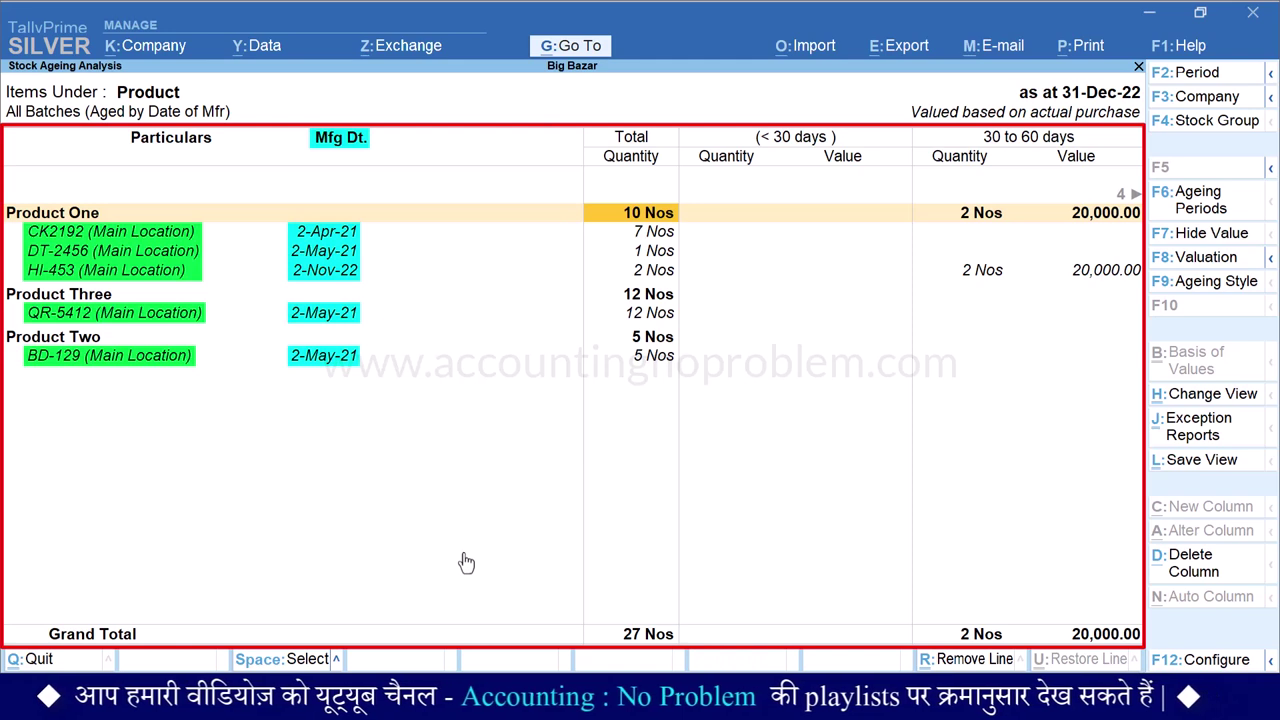
Examine the manufacturing-date ageing columns up to 60 to 90 days, and check batch HI-453 in the 30 to 60 days column
{"action": "key", "text": "Right"}
{"action": "key", "text": "Right"}
{"action": "key", "text": "Right"}
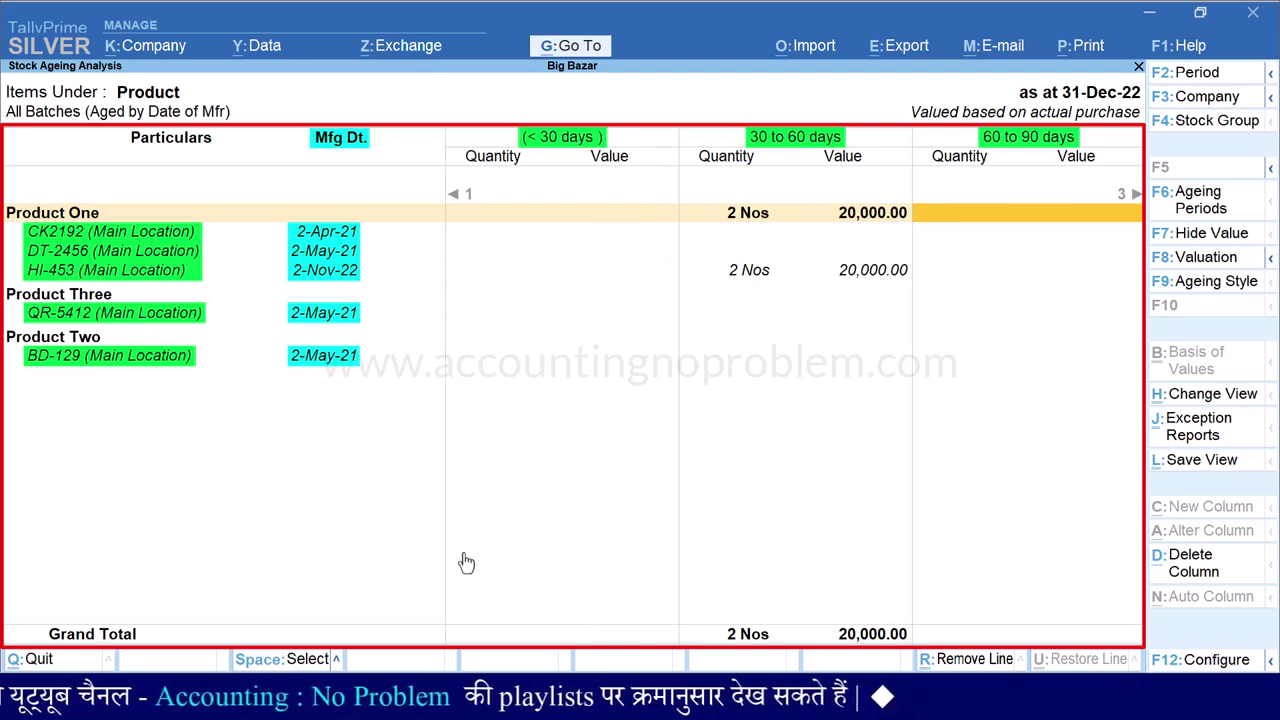
{"action": "key", "text": "Left"}
{"action": "key", "text": "Left"}
{"action": "key", "text": "Left"}
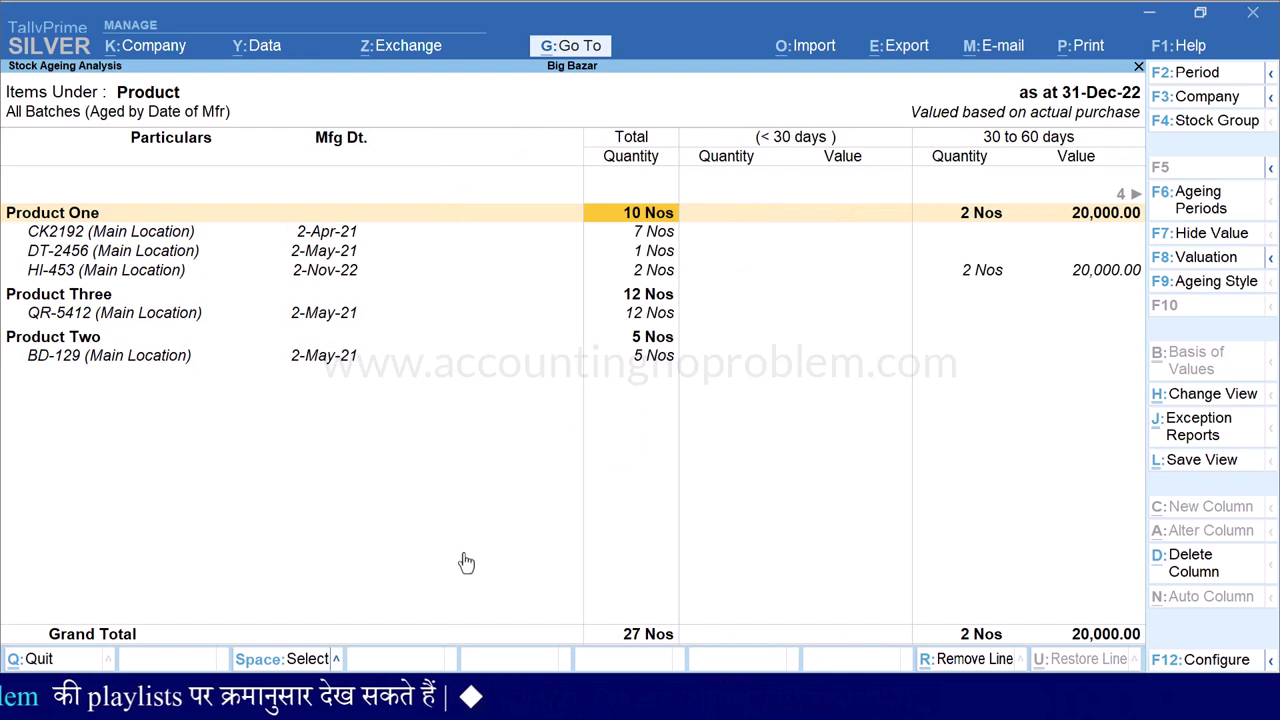
{"action": "key", "text": "Down"}
{"action": "key", "text": "Down"}
{"action": "key", "text": "Down"}
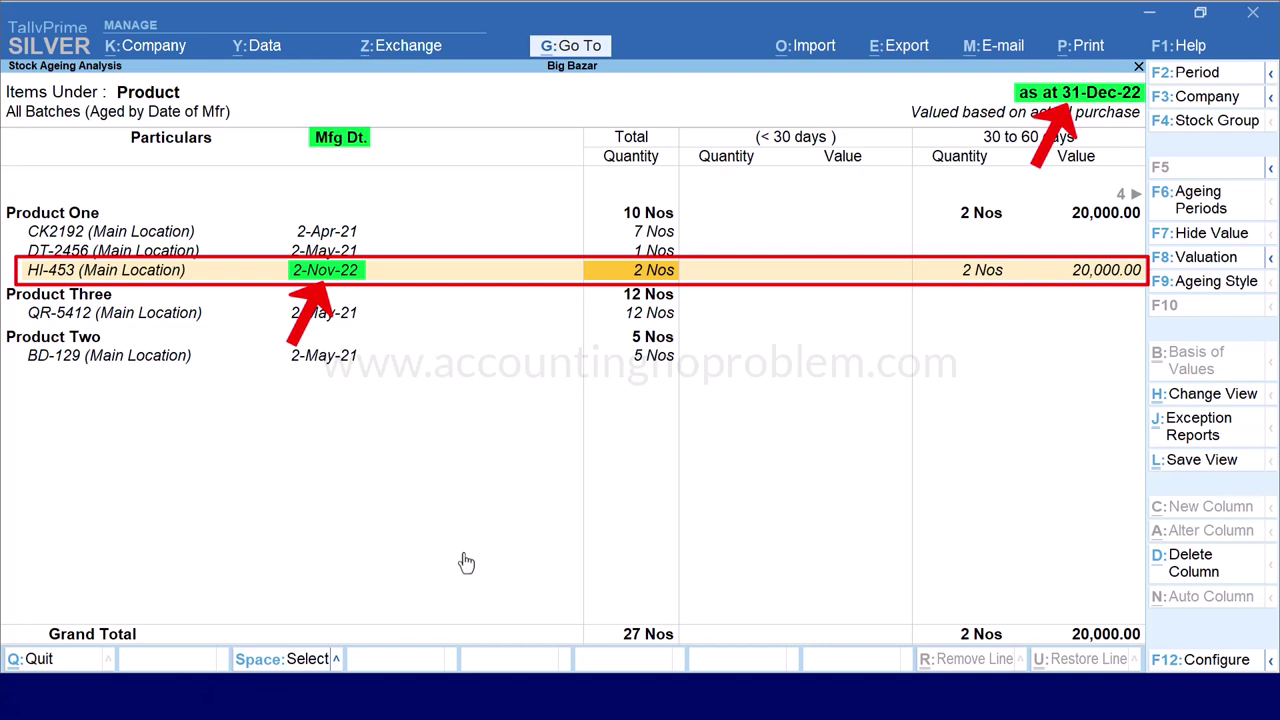
{"action": "key", "text": "Right"}
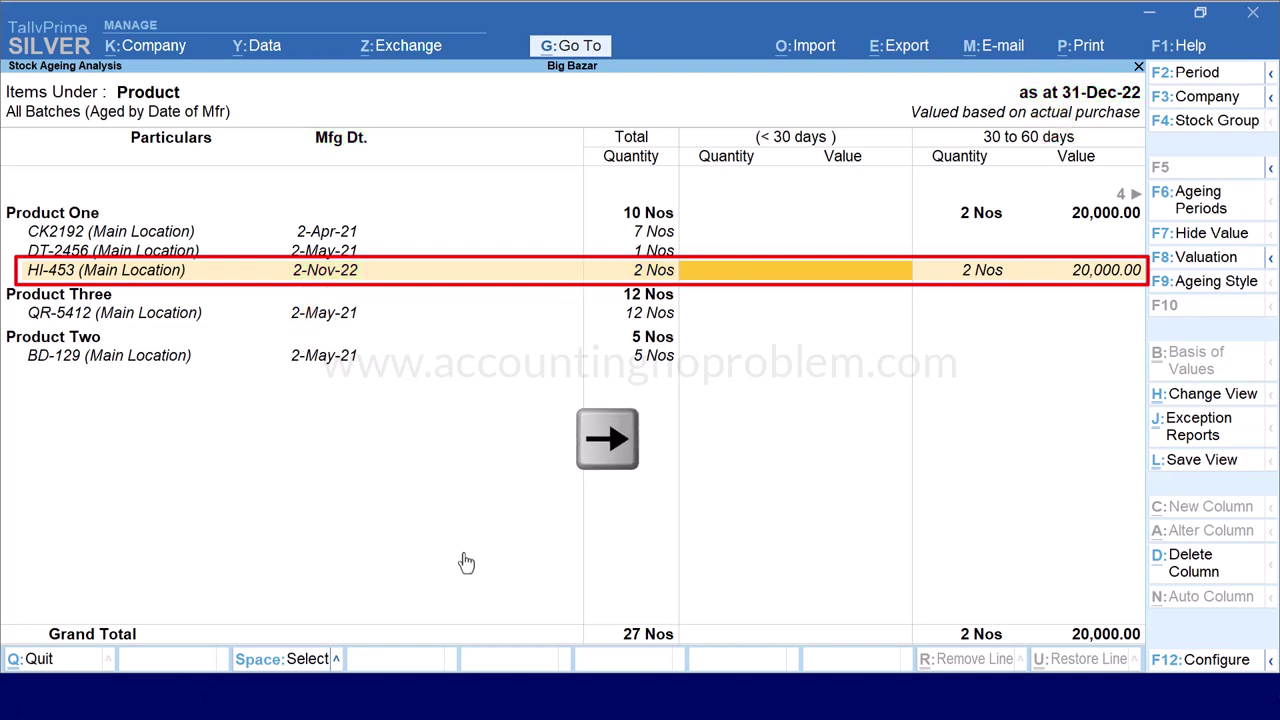
{"action": "key", "text": "Right"}
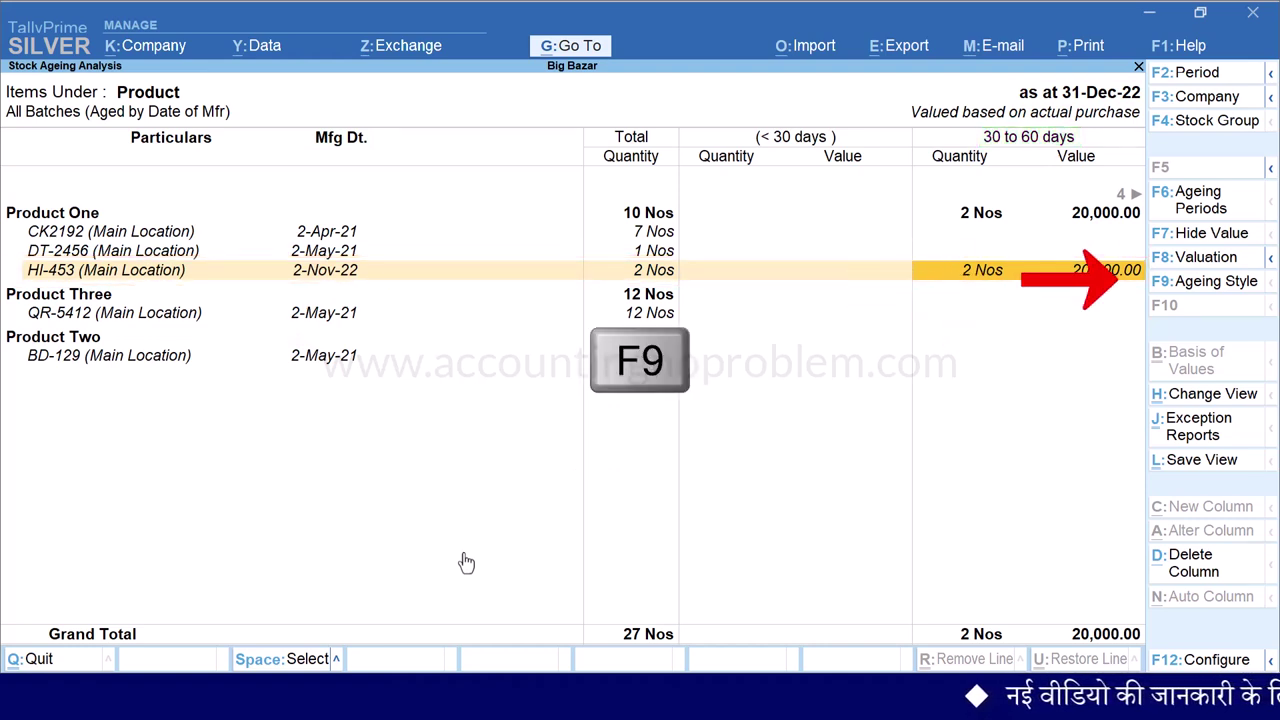
Set the ageing style to To be Expired and check batch CK2192 in the 60 to 90 days column
{"action": "key", "text": "F9"}
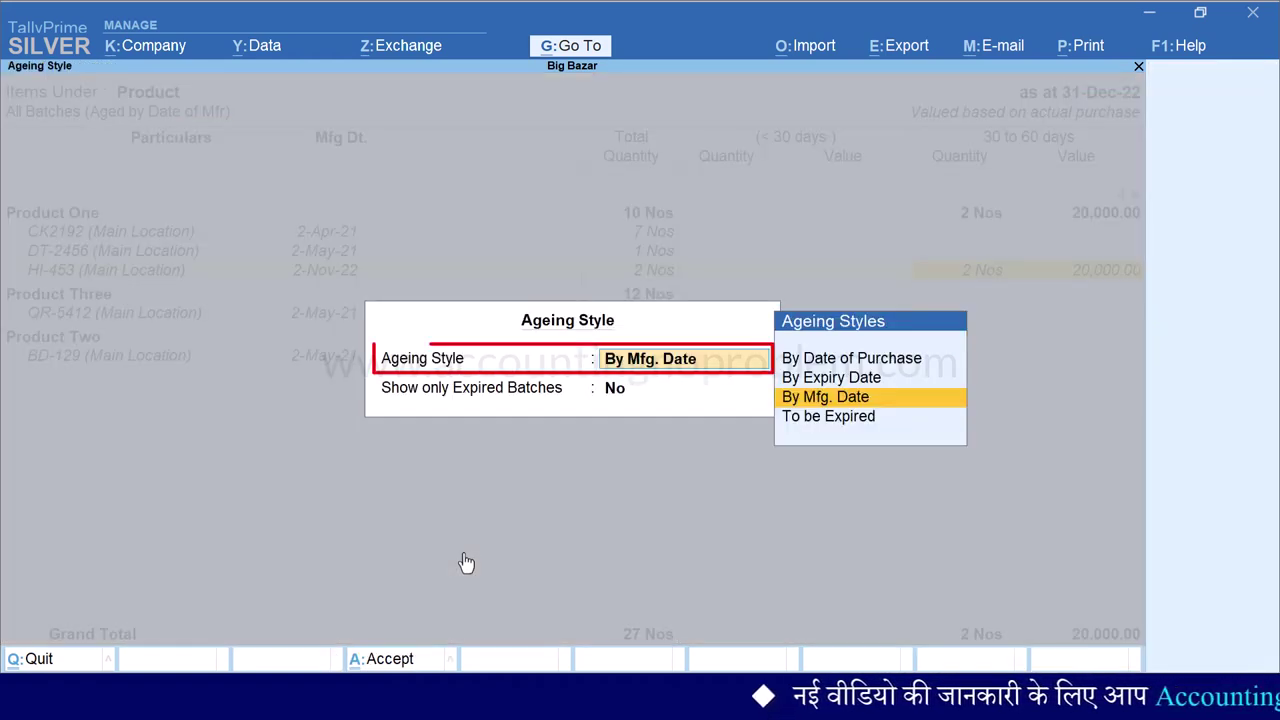
{"action": "key", "text": "Down"}
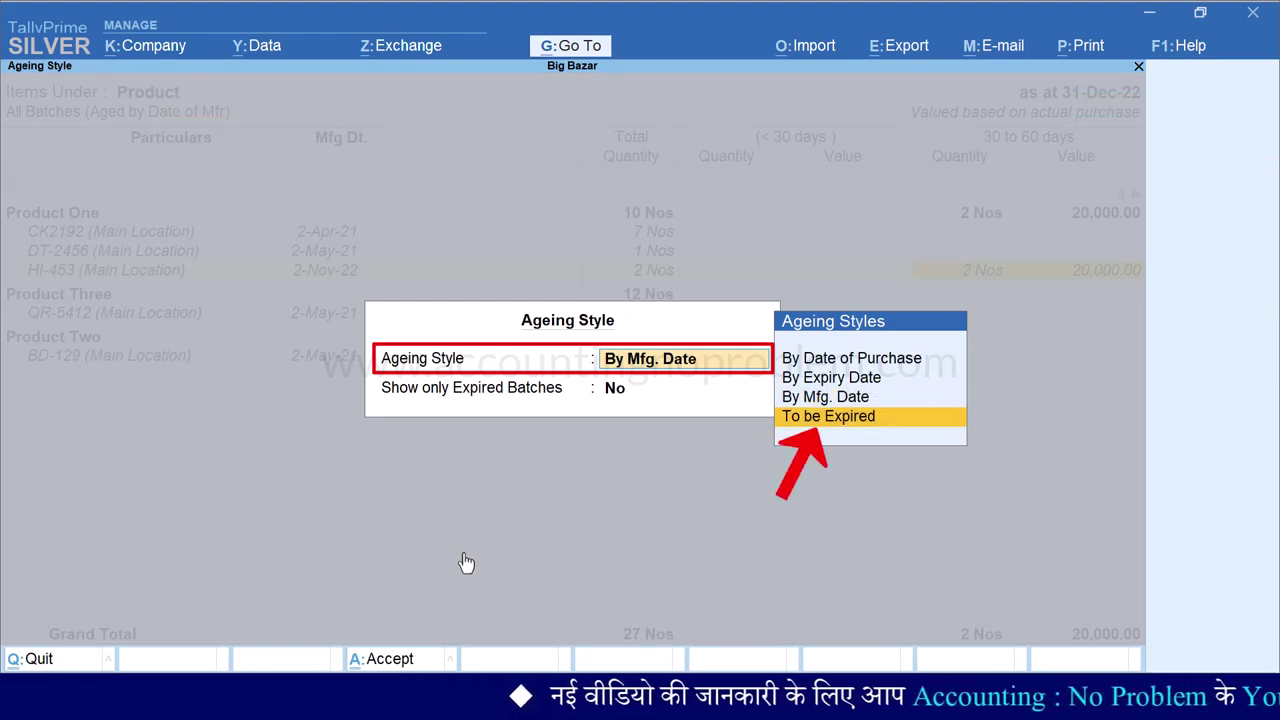
{"action": "key", "text": "Return"}
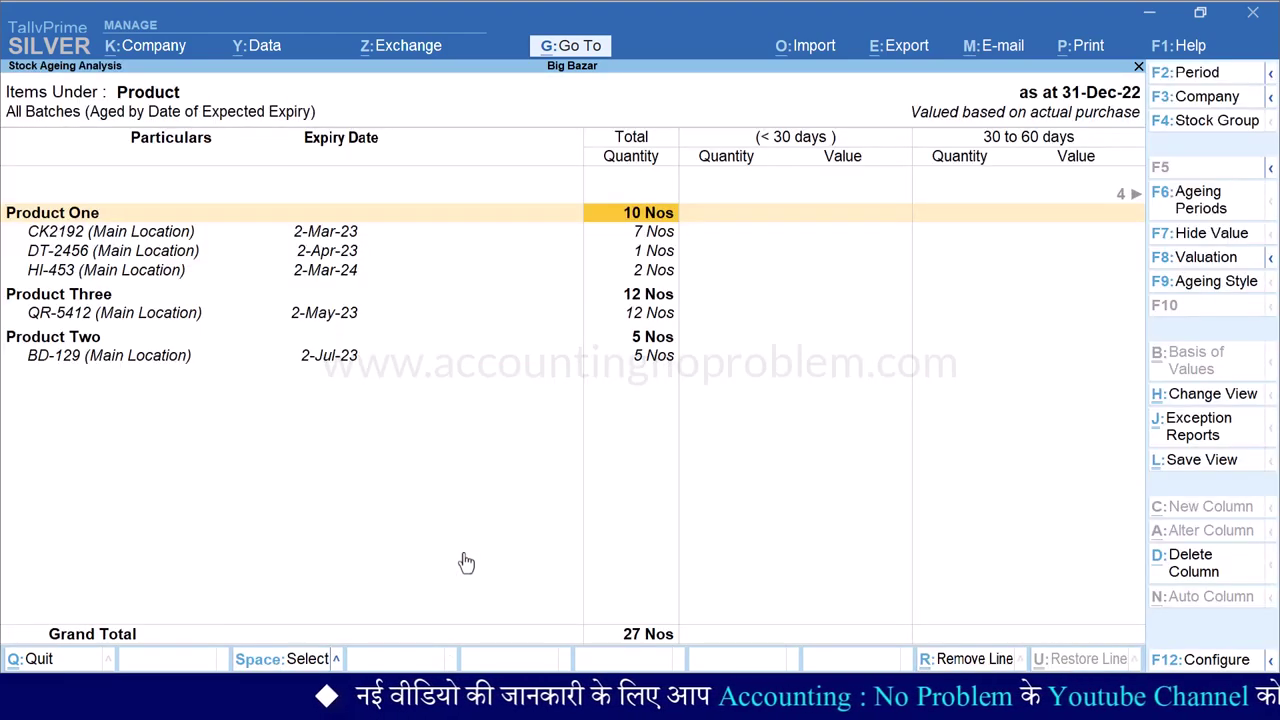
{"action": "key", "text": "Right"}
{"action": "key", "text": "Right"}
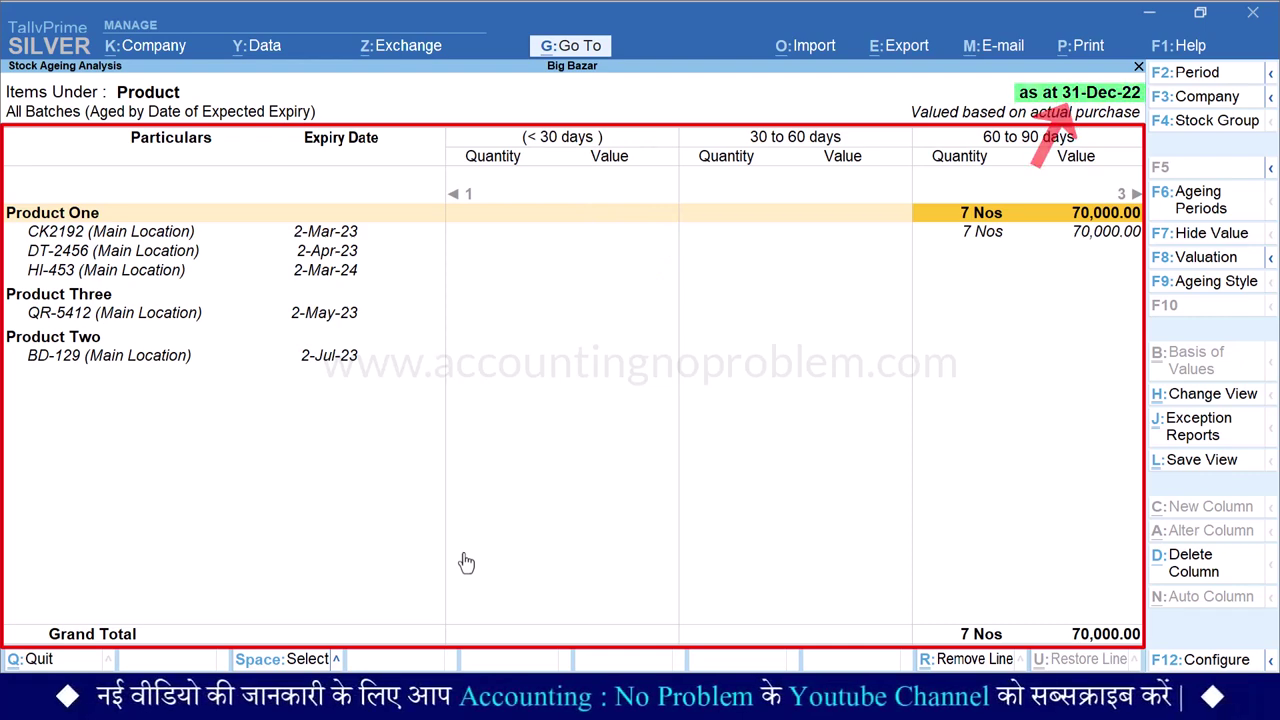
{"action": "key", "text": "Down"}
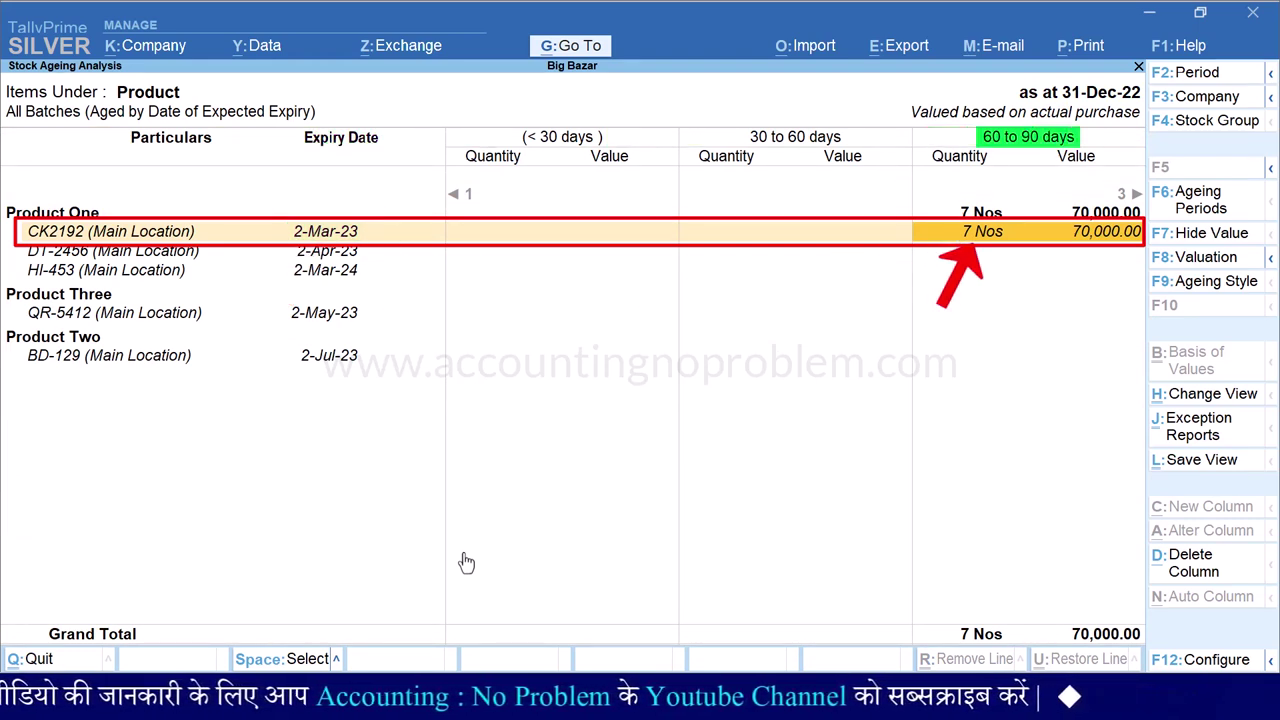
Set the ageing style to By Expiry Date with Show only Expired Batches set to Yes
{"action": "key", "text": "F9"}
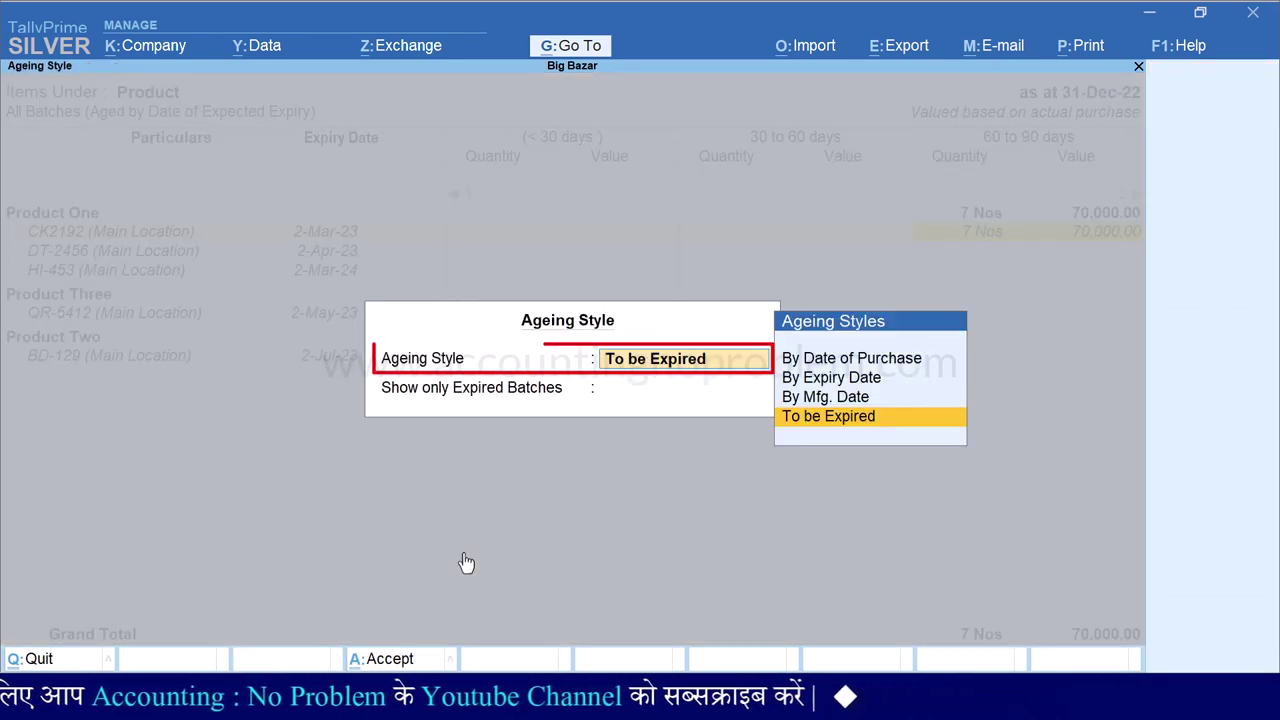
{"action": "key", "text": "Up"}
{"action": "key", "text": "Up"}
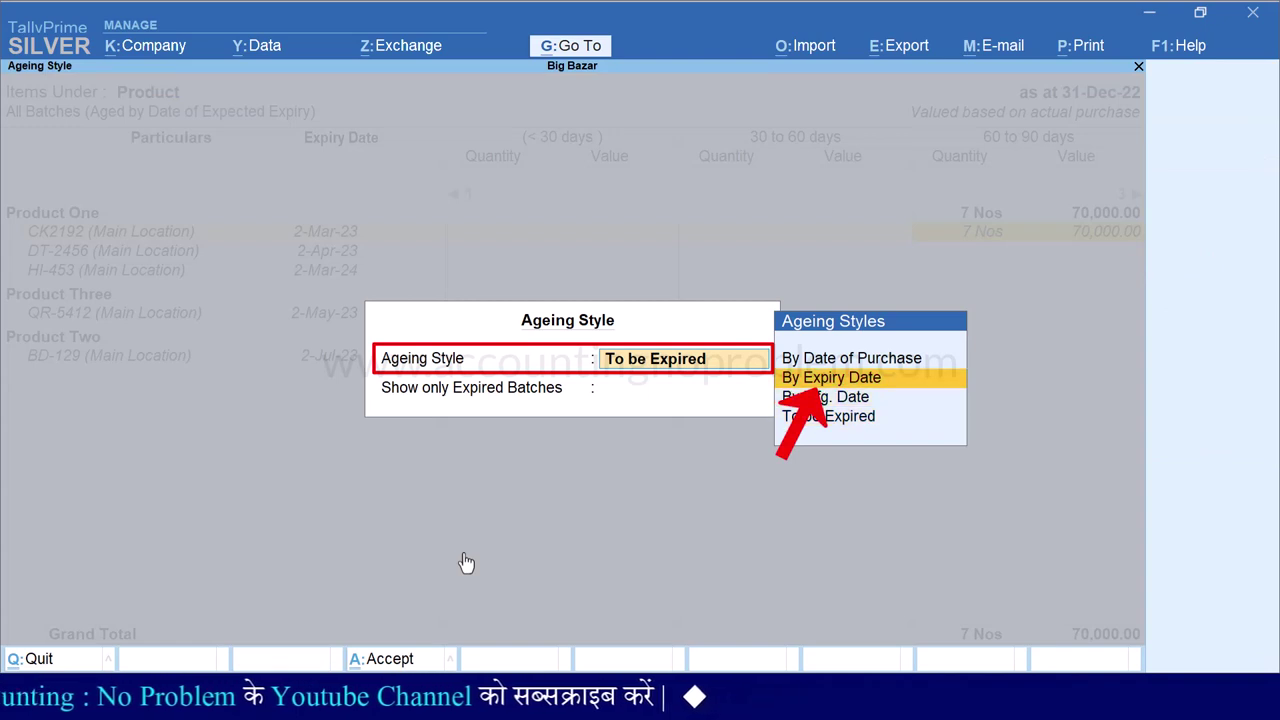
{"action": "key", "text": "Return"}
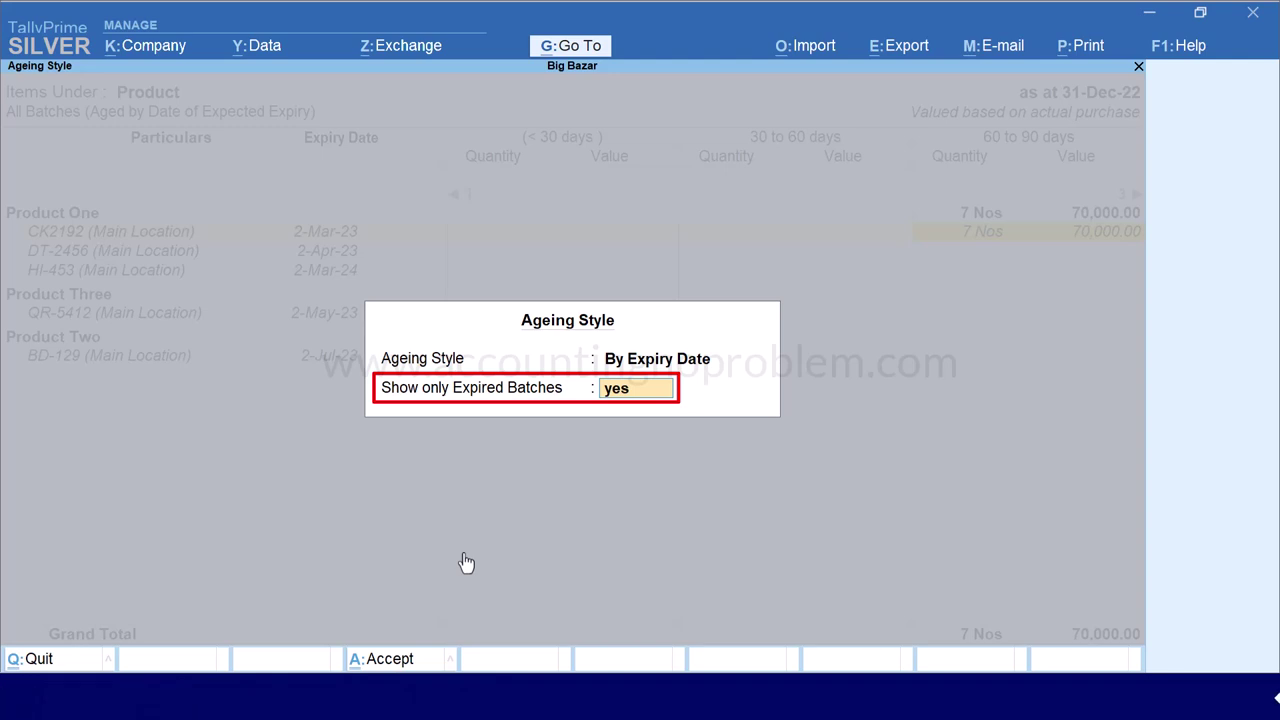
{"action": "key", "text": "Return"}
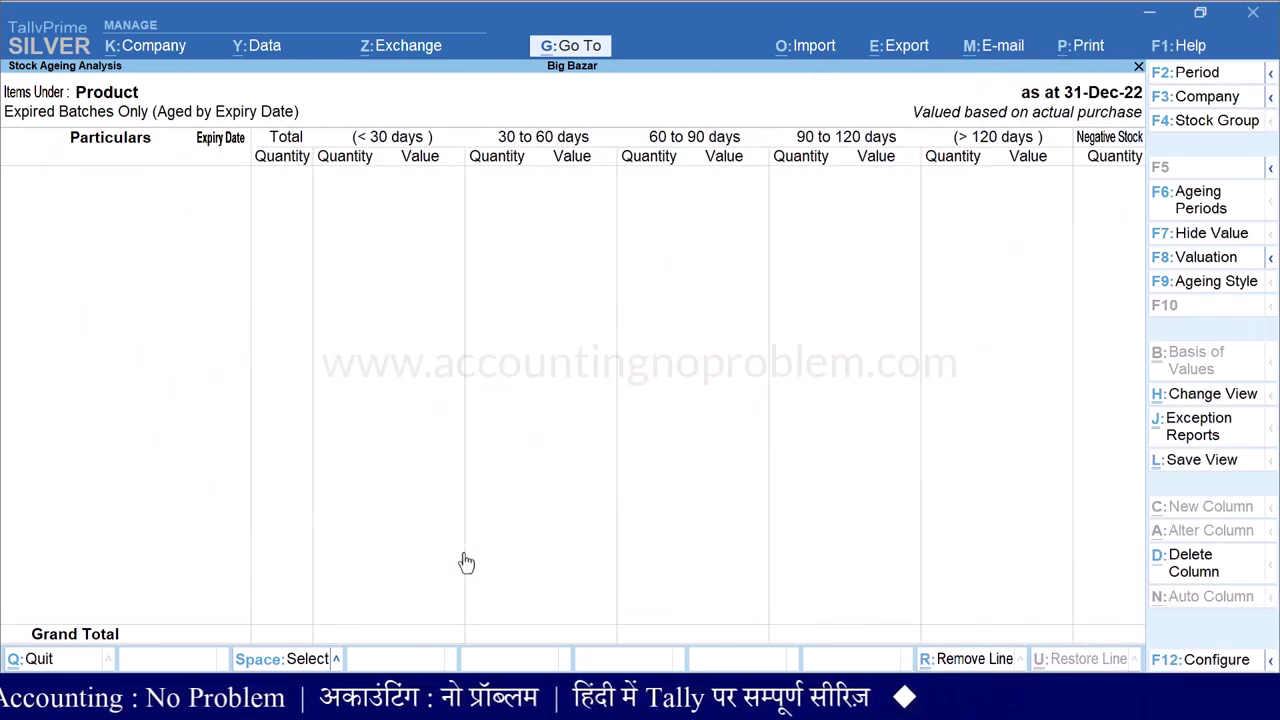
Set the report period's end date to 3.3.23, keeping the start date, and check expired batch CK2192 under Product One
{"action": "key", "text": "F2"}
{"action": "key", "text": "Return"}
{"action": "type", "text": "3.3.23"}
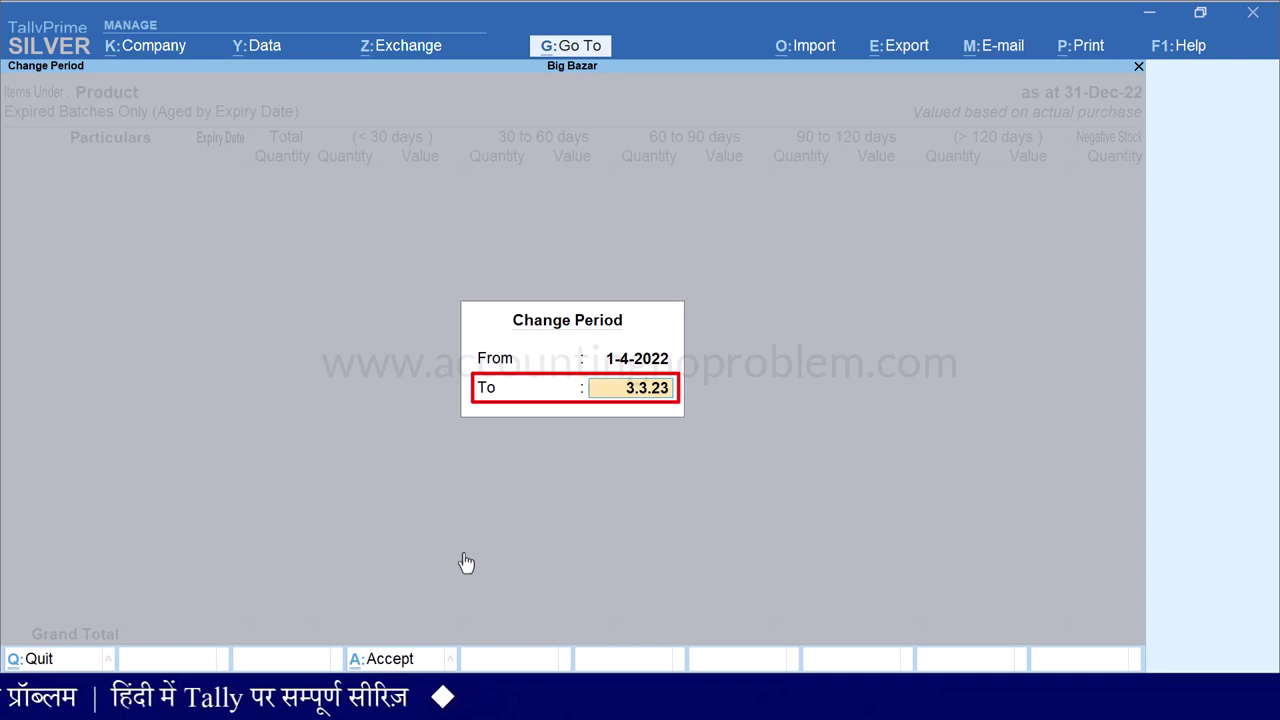
{"action": "key", "text": "Return"}
{"action": "key", "text": "Down"}
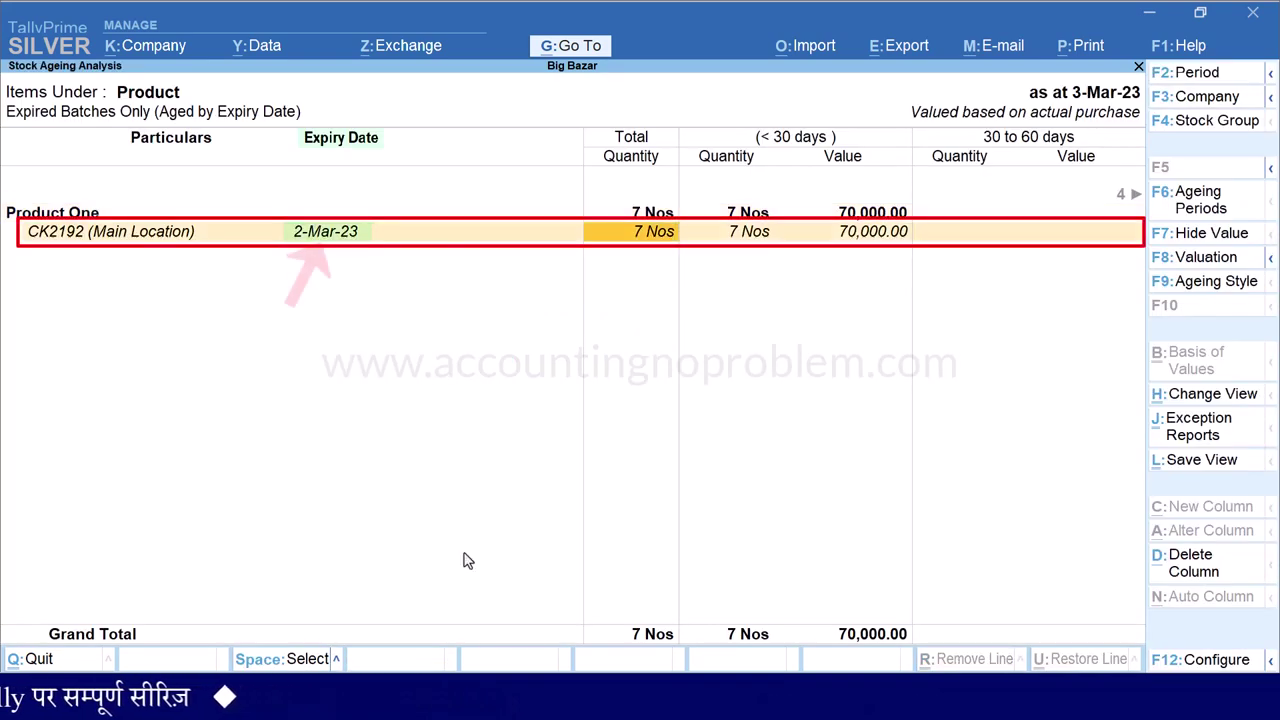